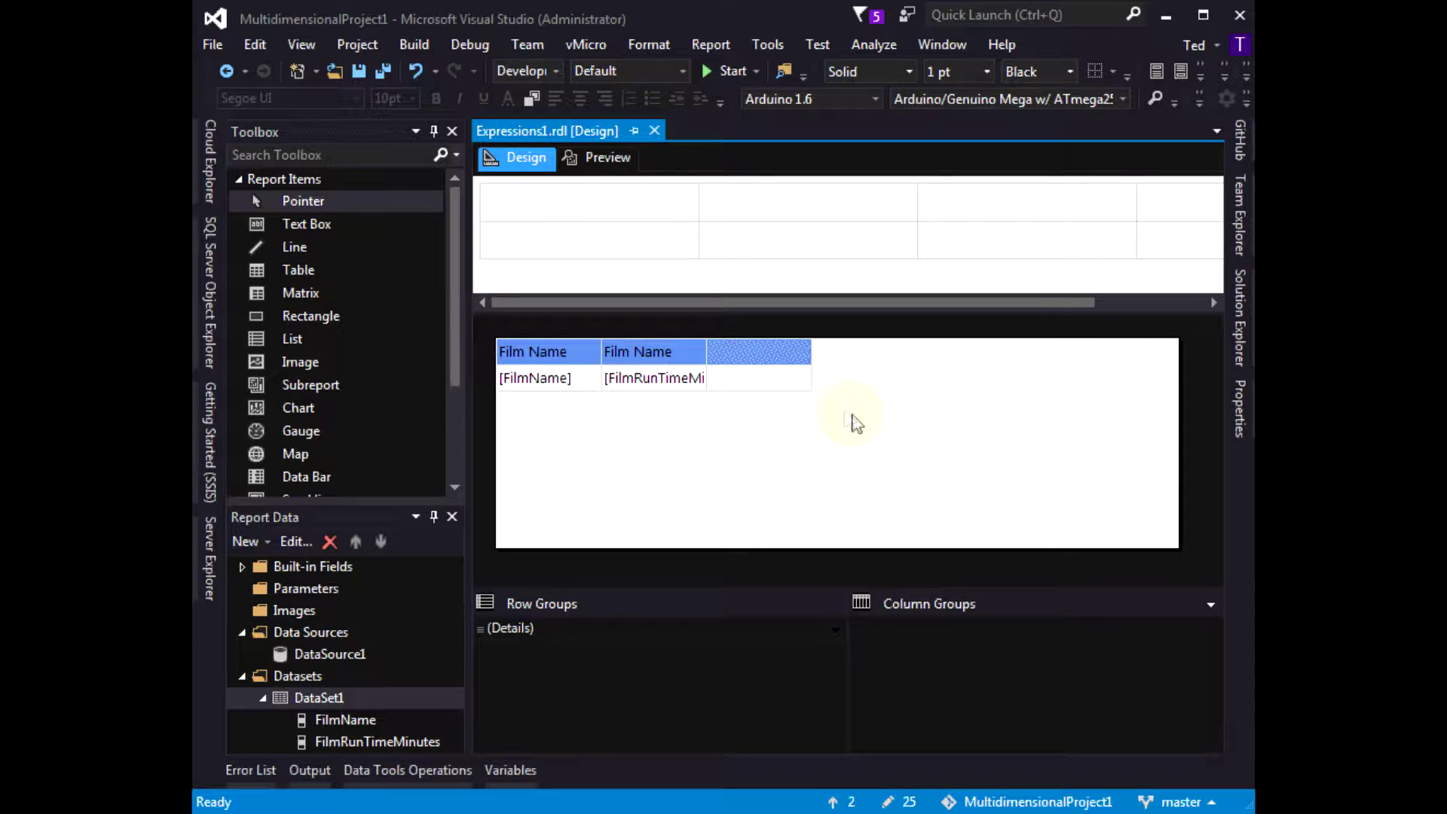
# Preview the rendered film report with real data, then return to the design layout.
pyautogui.click(599, 165)
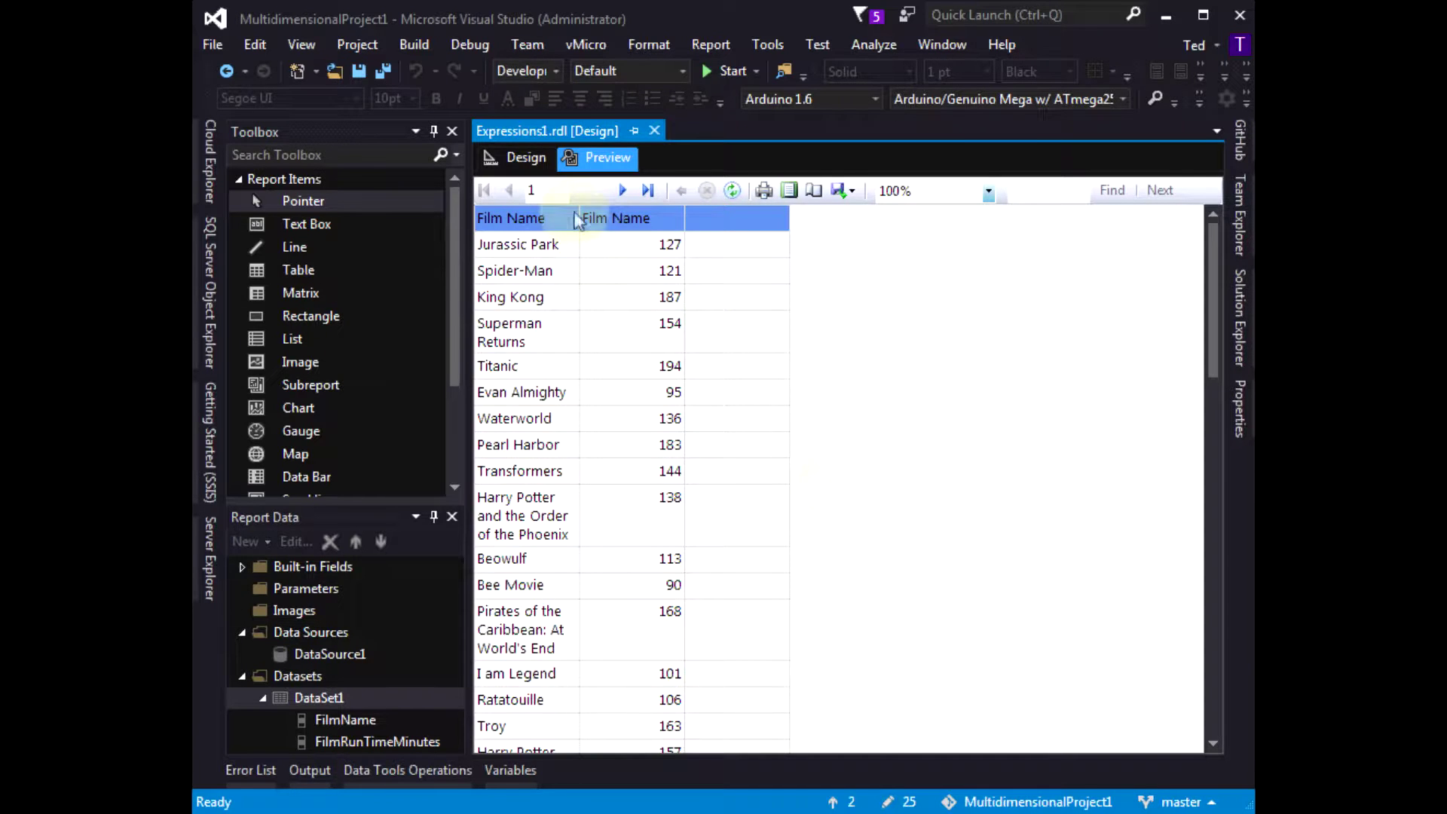
pyautogui.click(518, 157)
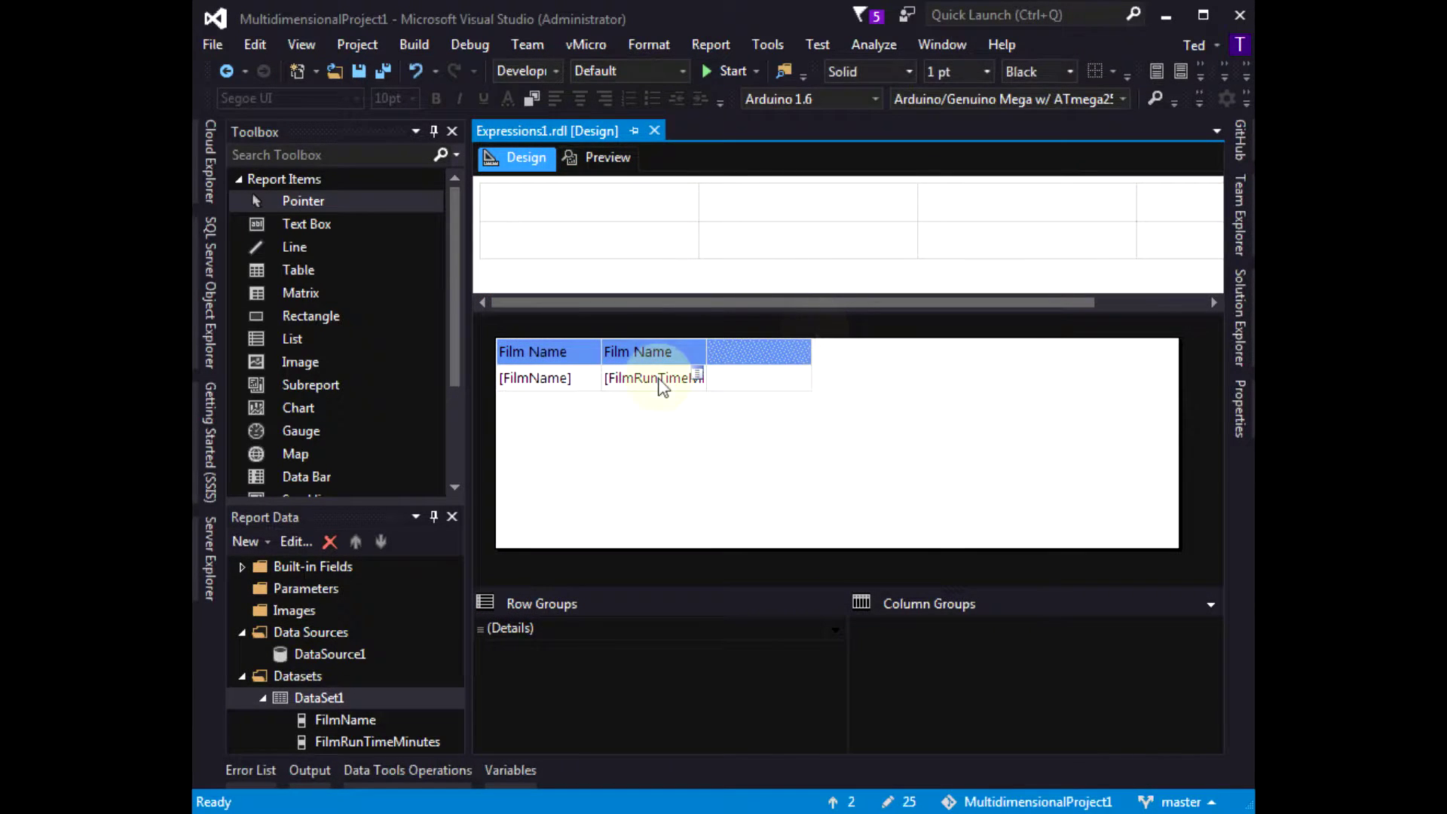
# Change the second column header from Film Name to Run Time.
pyautogui.click(662, 379)
pyautogui.click(665, 350)
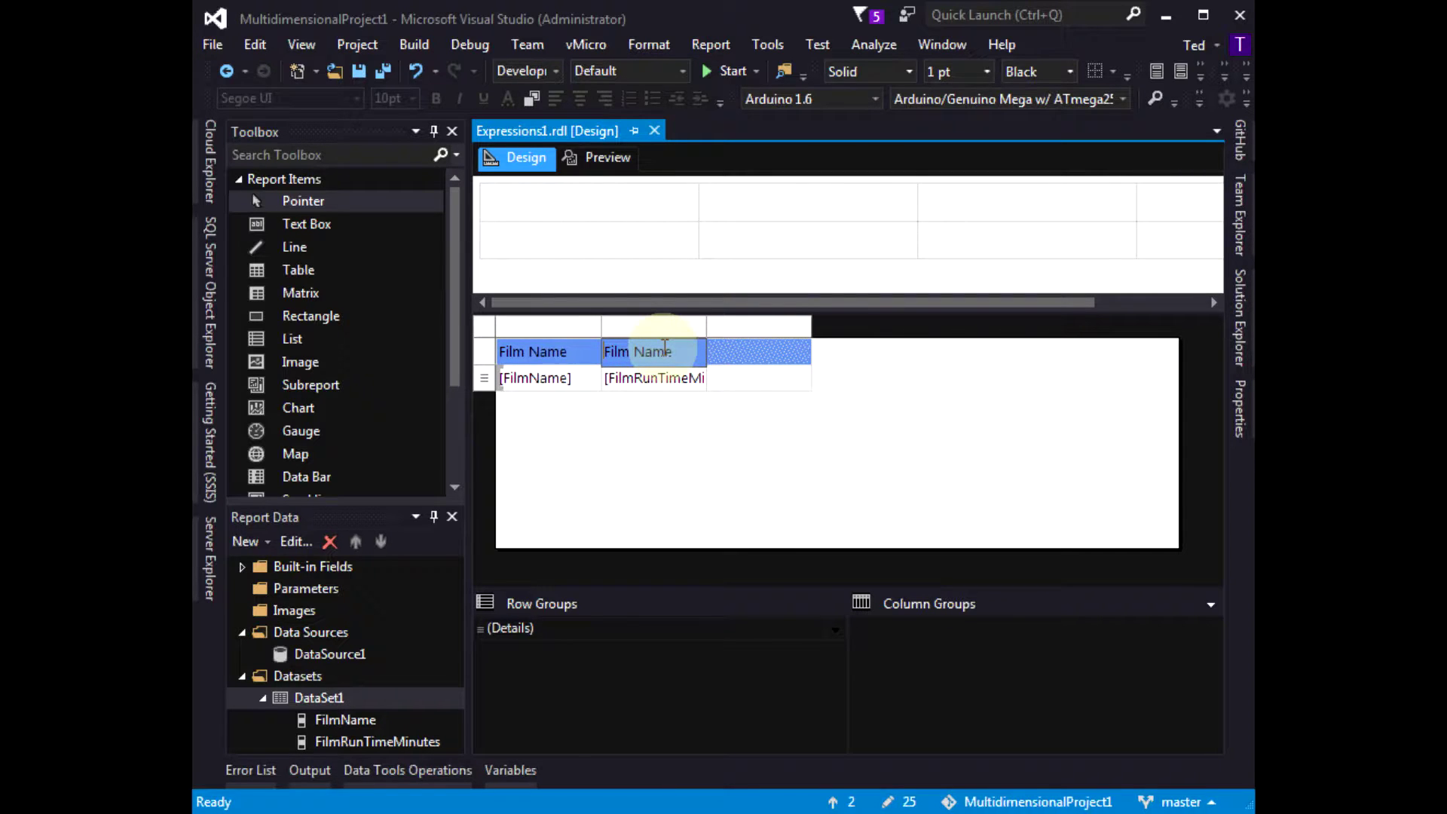
pyautogui.moveTo(674, 352); pyautogui.dragTo(598, 357)
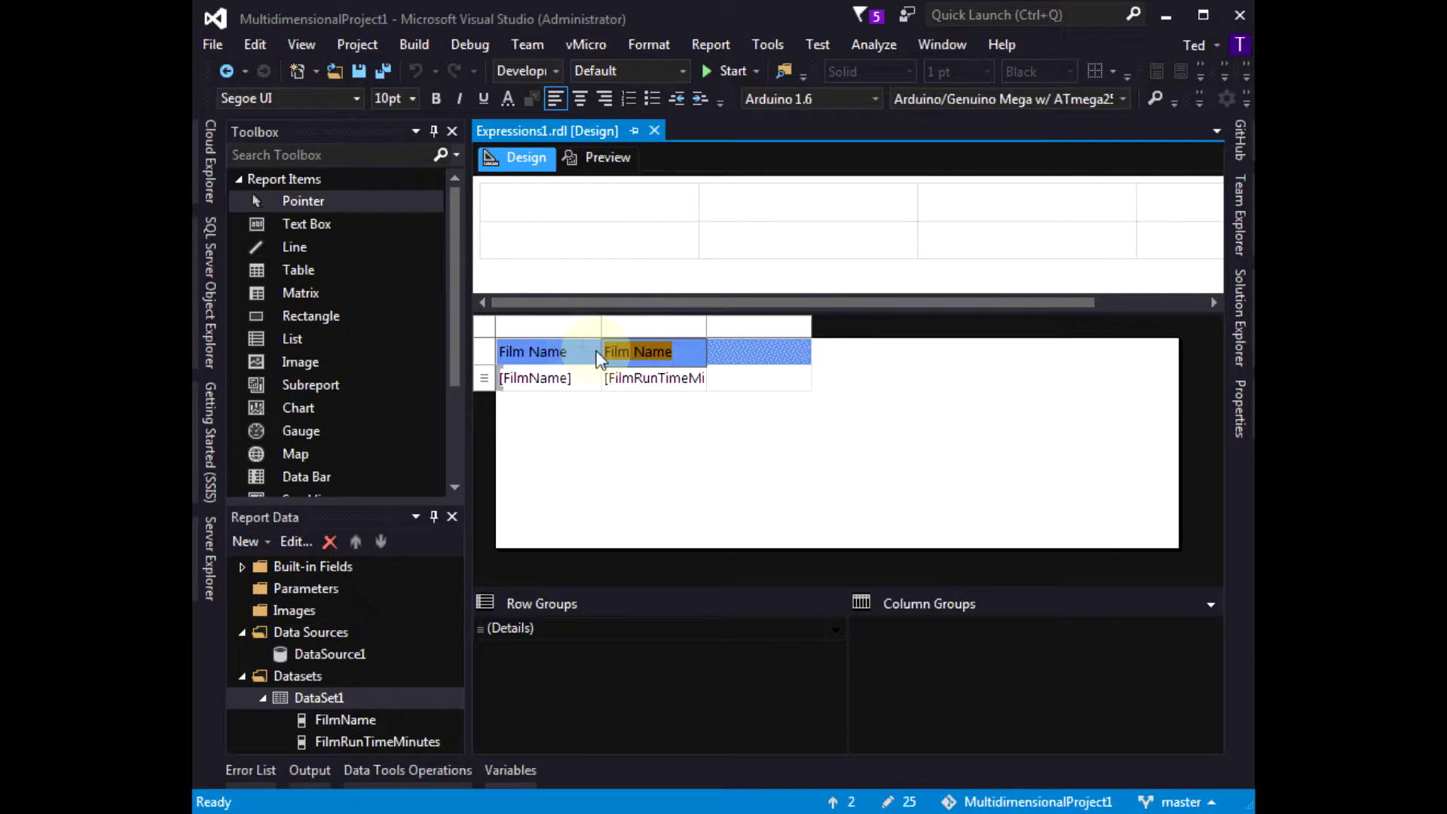
pyautogui.write('Run Time')
pyautogui.click(743, 463)
# Select the empty third detail cell and bring up DataSet1's options in Report Data.
pyautogui.click(746, 378)
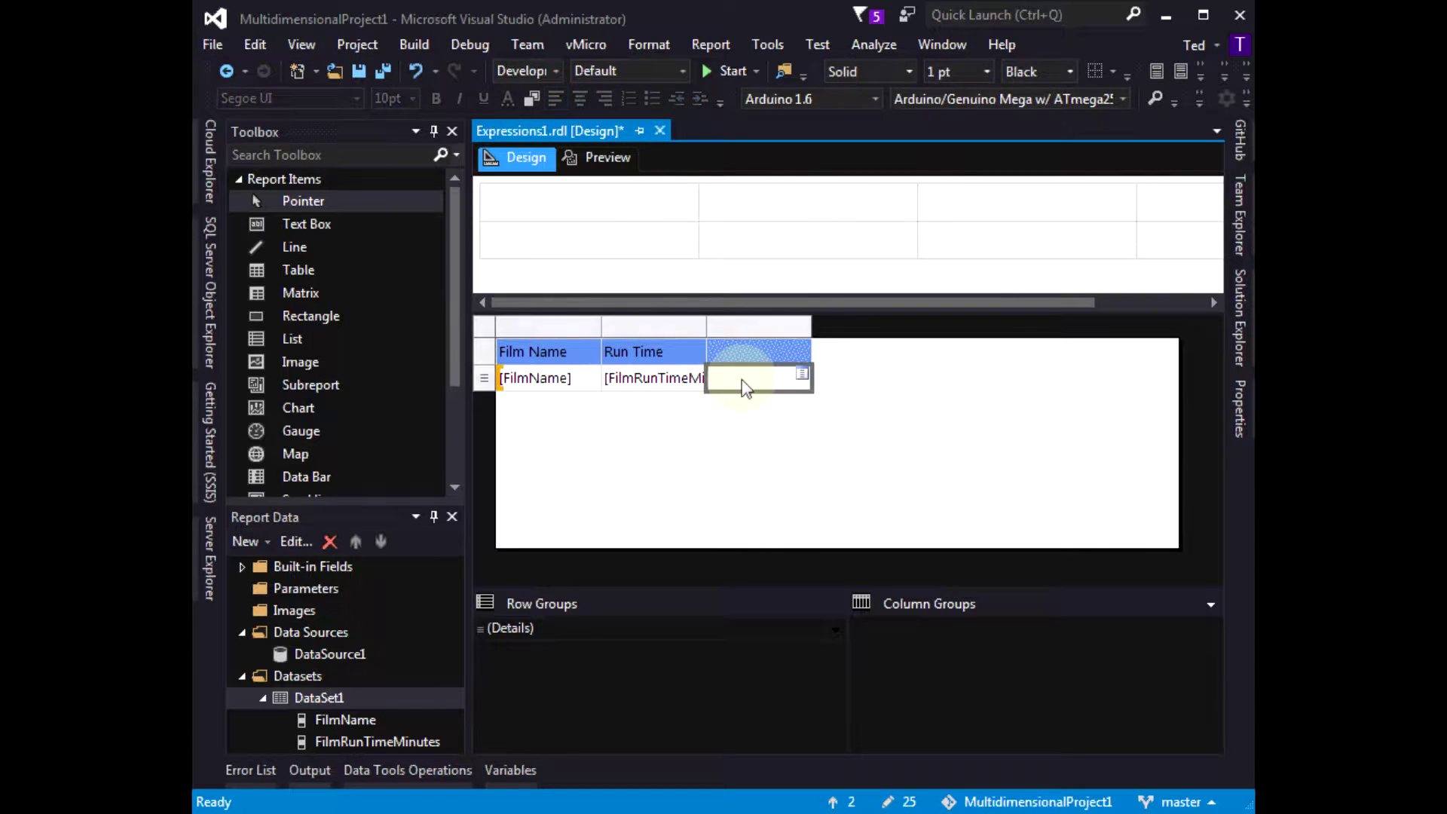
pyautogui.click(358, 702)
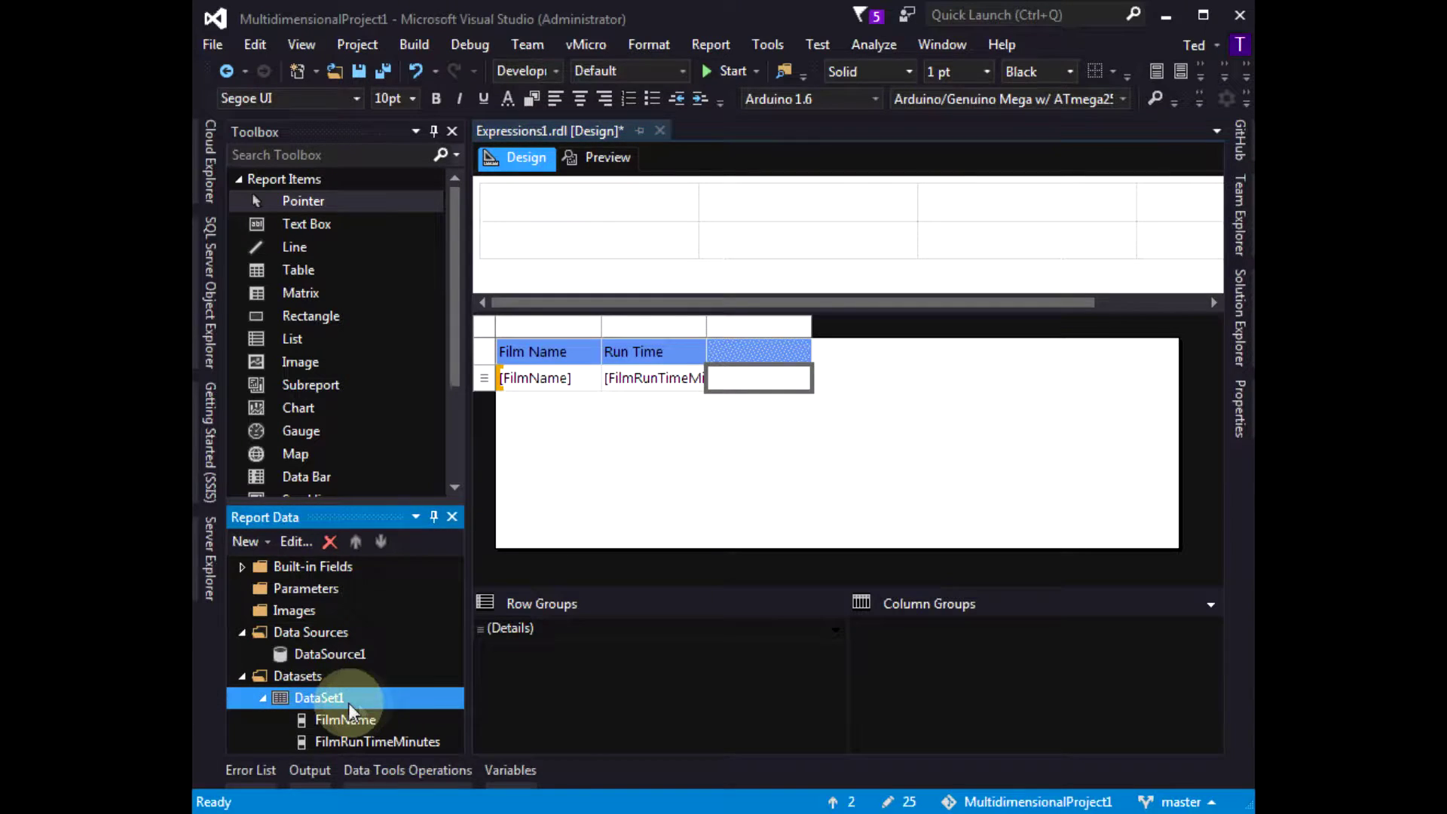
pyautogui.rightClick(350, 702)
# Add a RunTime calculated field to DataSet1 and start its value expression.
pyautogui.click(411, 718)
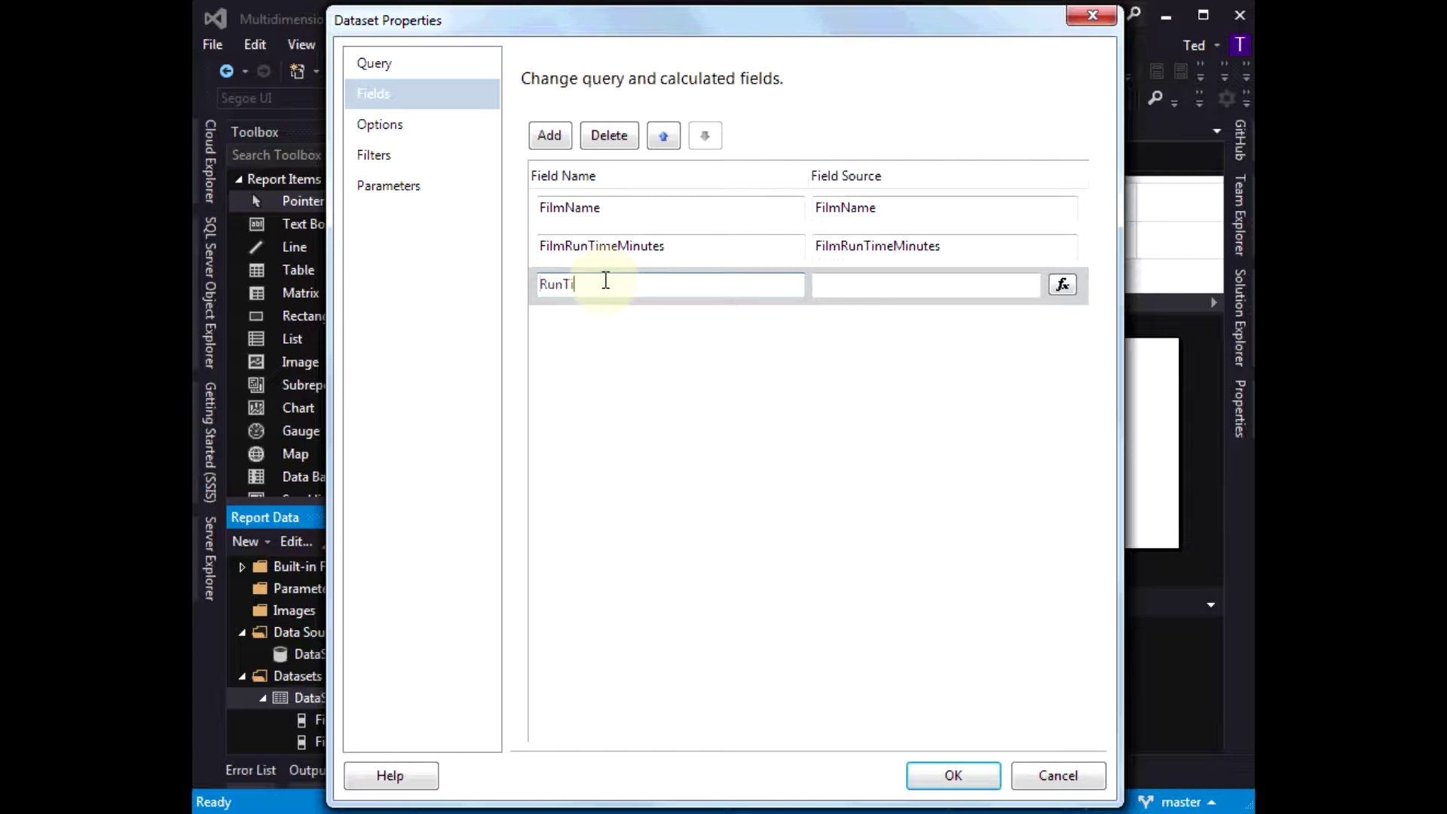
pyautogui.click(1062, 284)
pyautogui.click(656, 142)
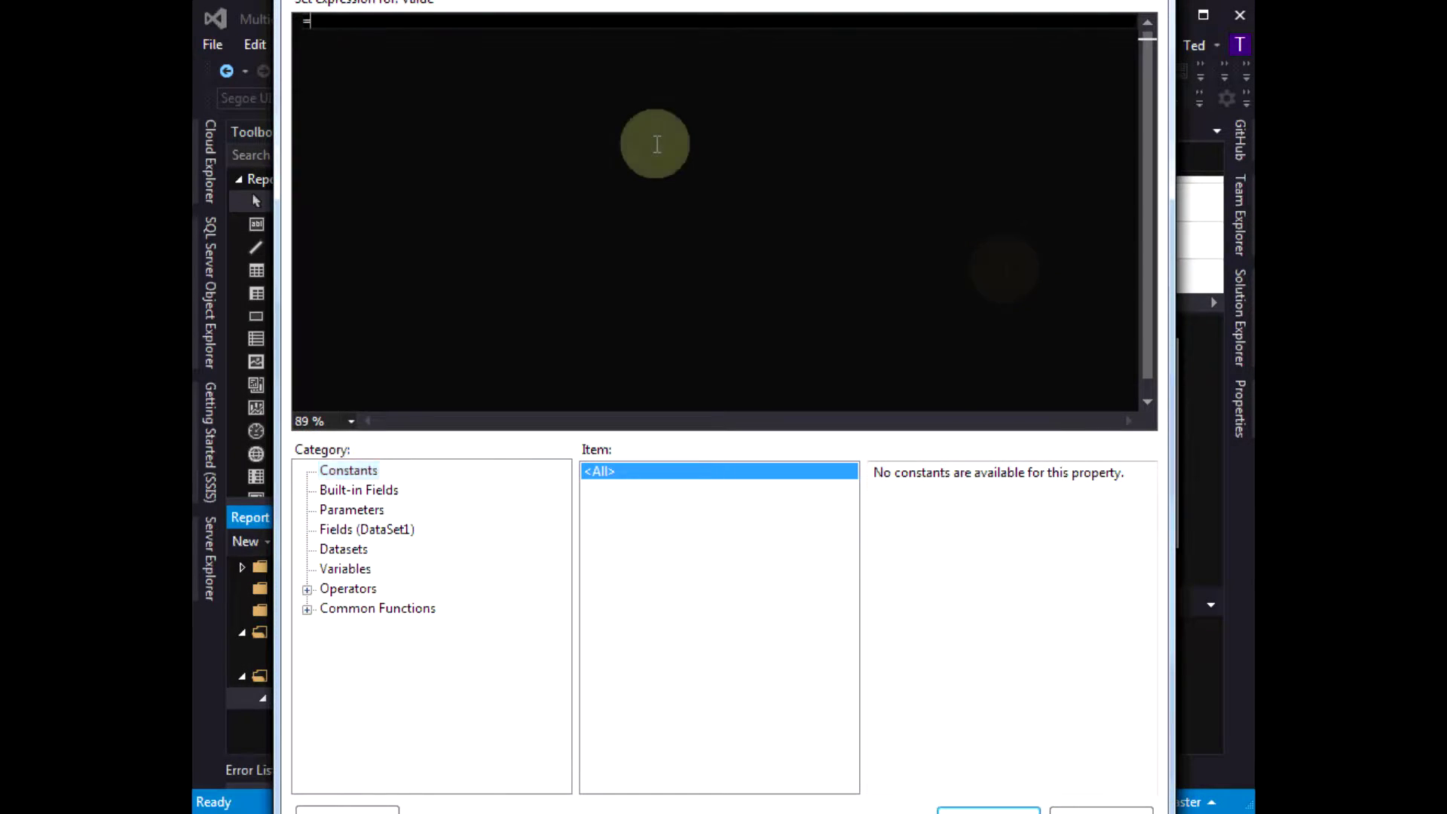
# Insert Switch from Program Flow functions into the RunTime expression and list DataSet1's fields.
pyautogui.click(306, 609)
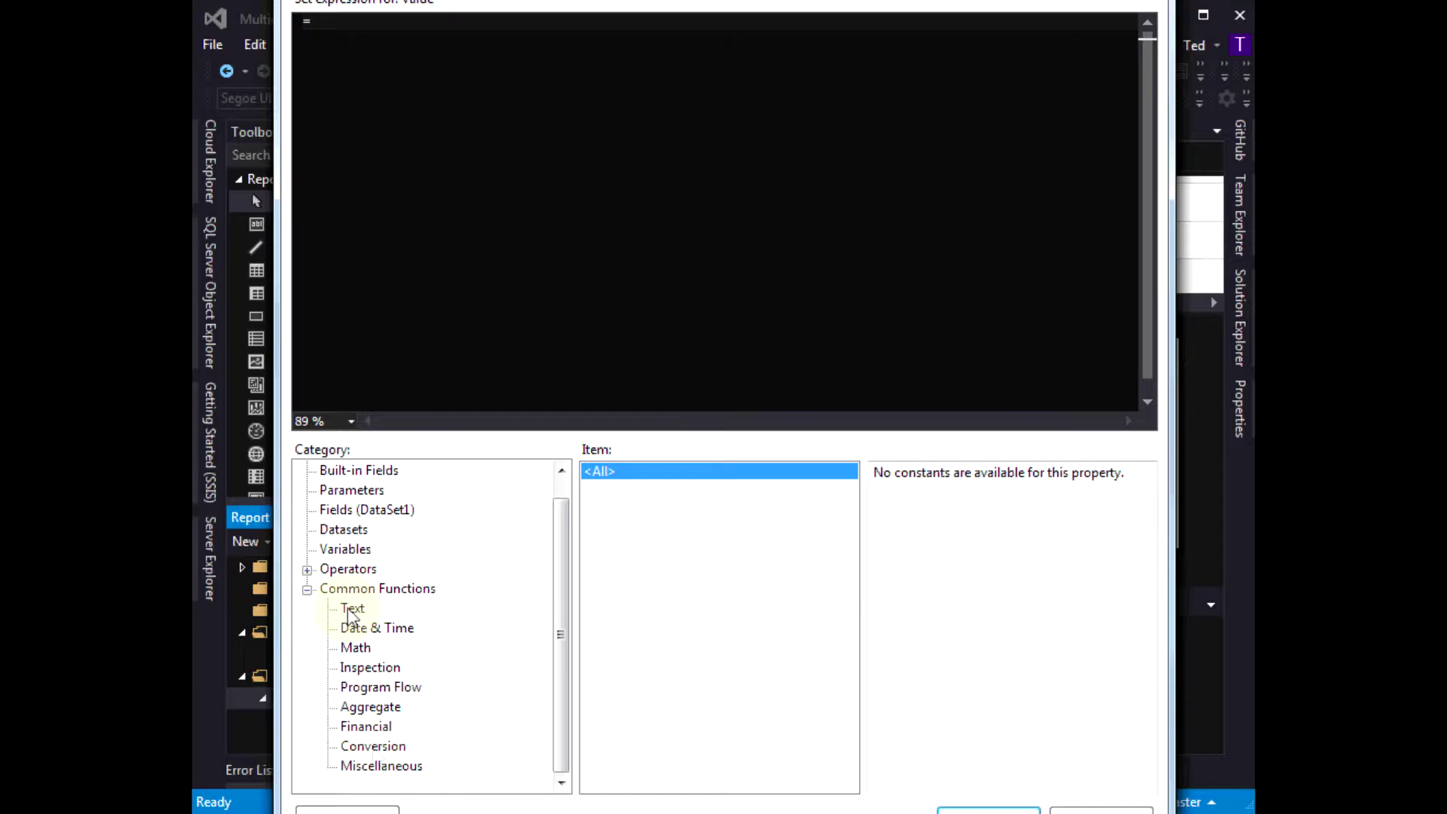
pyautogui.click(306, 569)
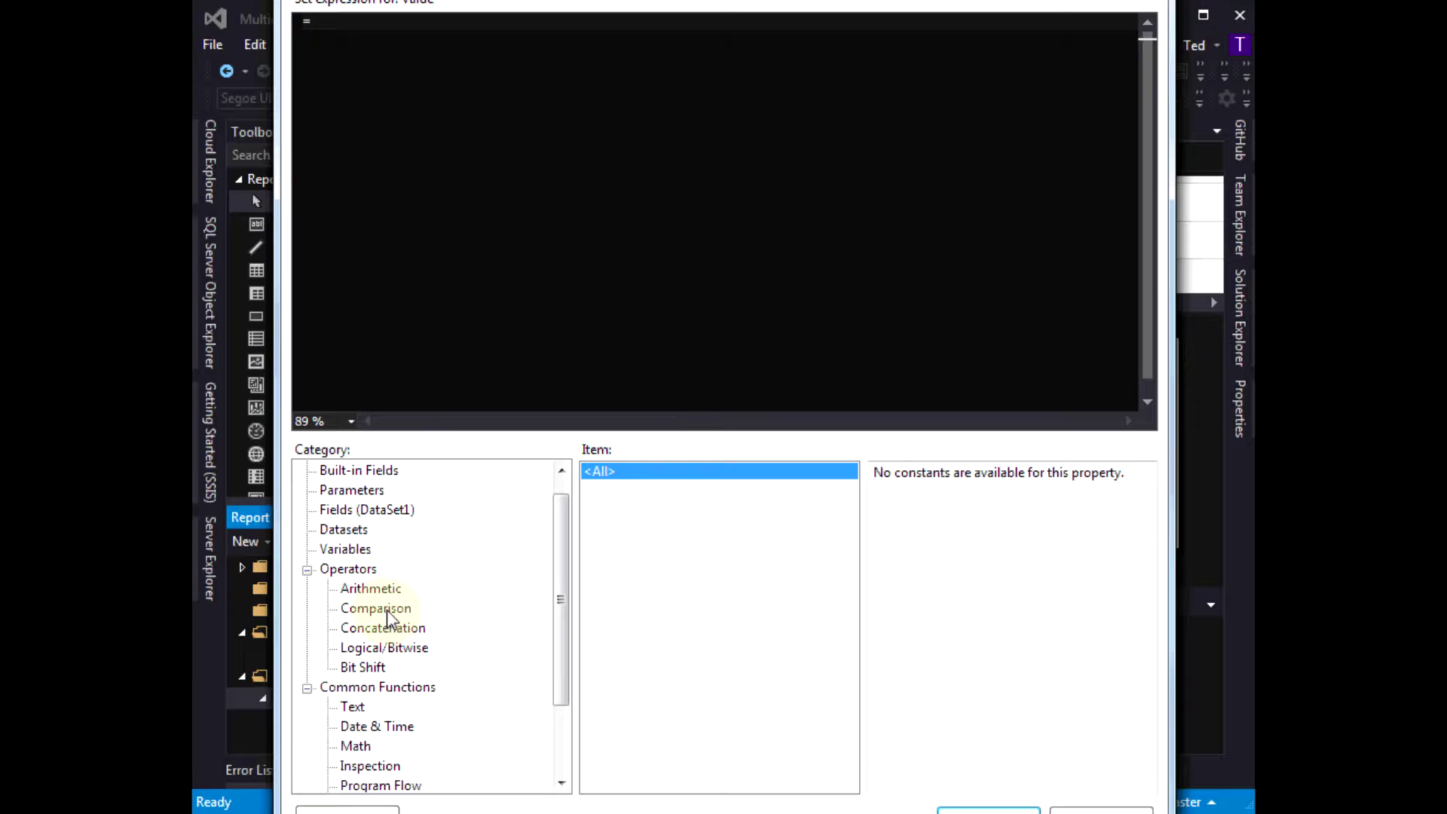
pyautogui.scroll(-2, 380, 686)
pyautogui.click(379, 686)
pyautogui.click(611, 505)
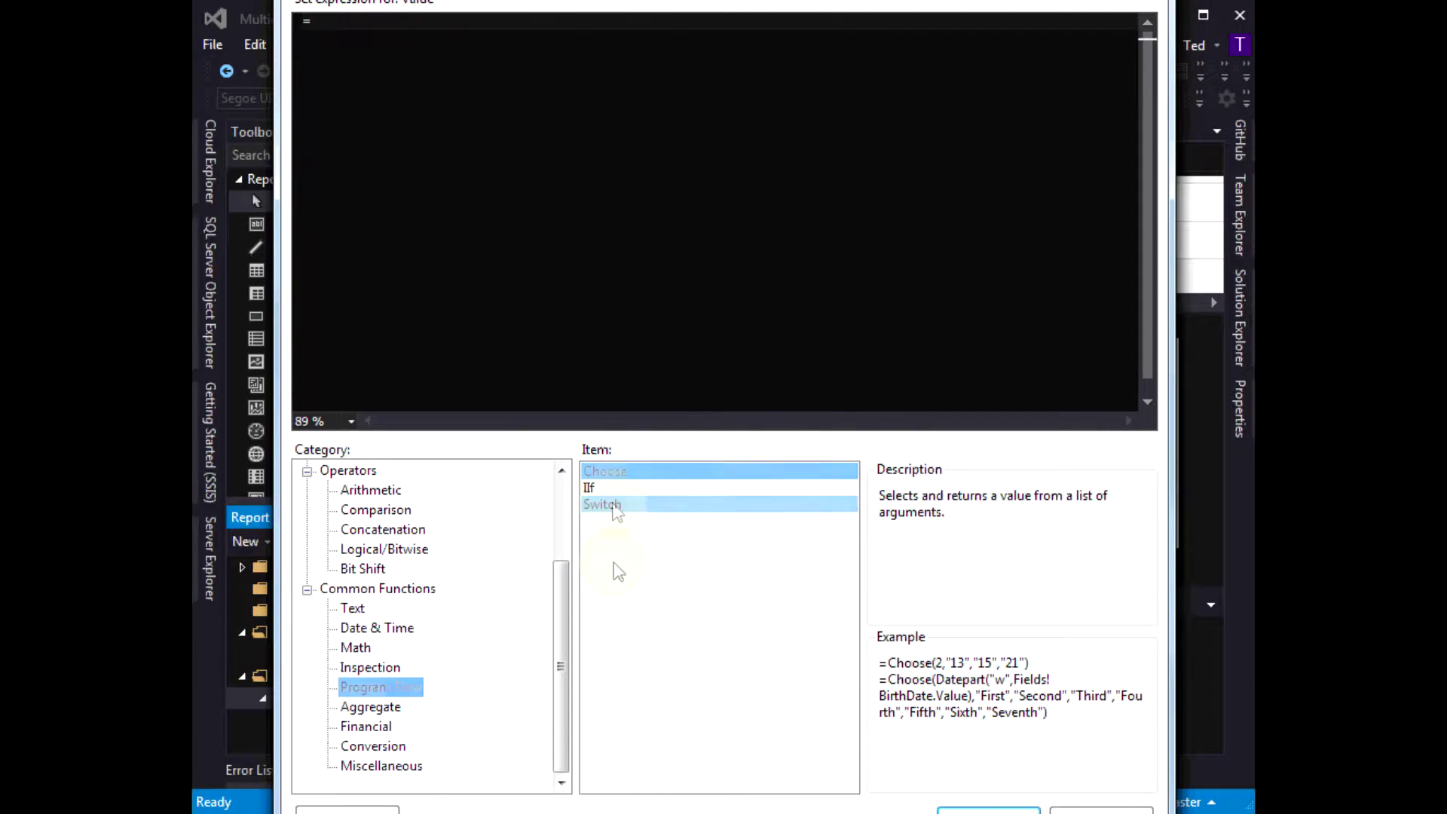
pyautogui.doubleClick(611, 505)
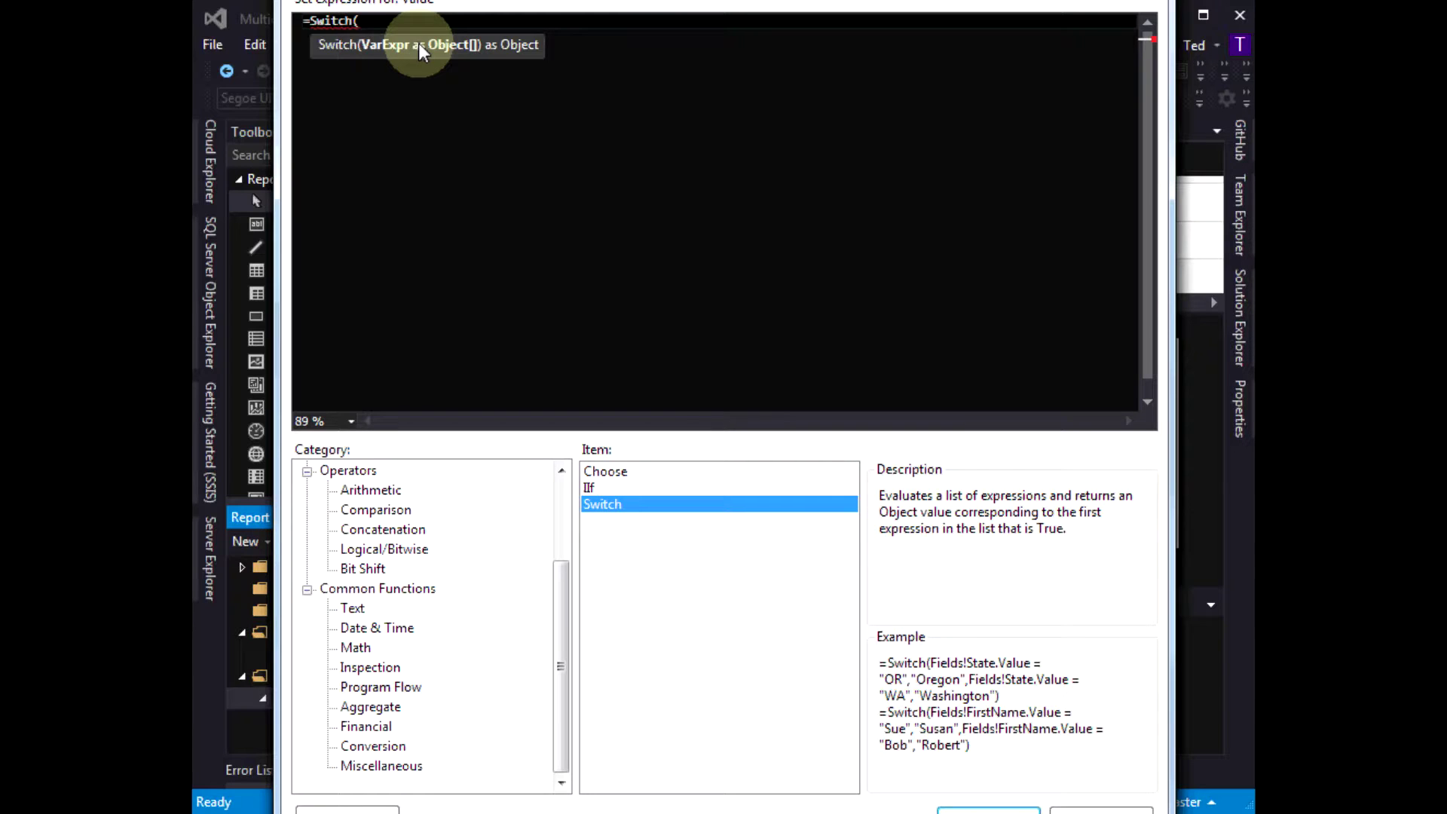
pyautogui.click(647, 148)
pyautogui.click(842, 541)
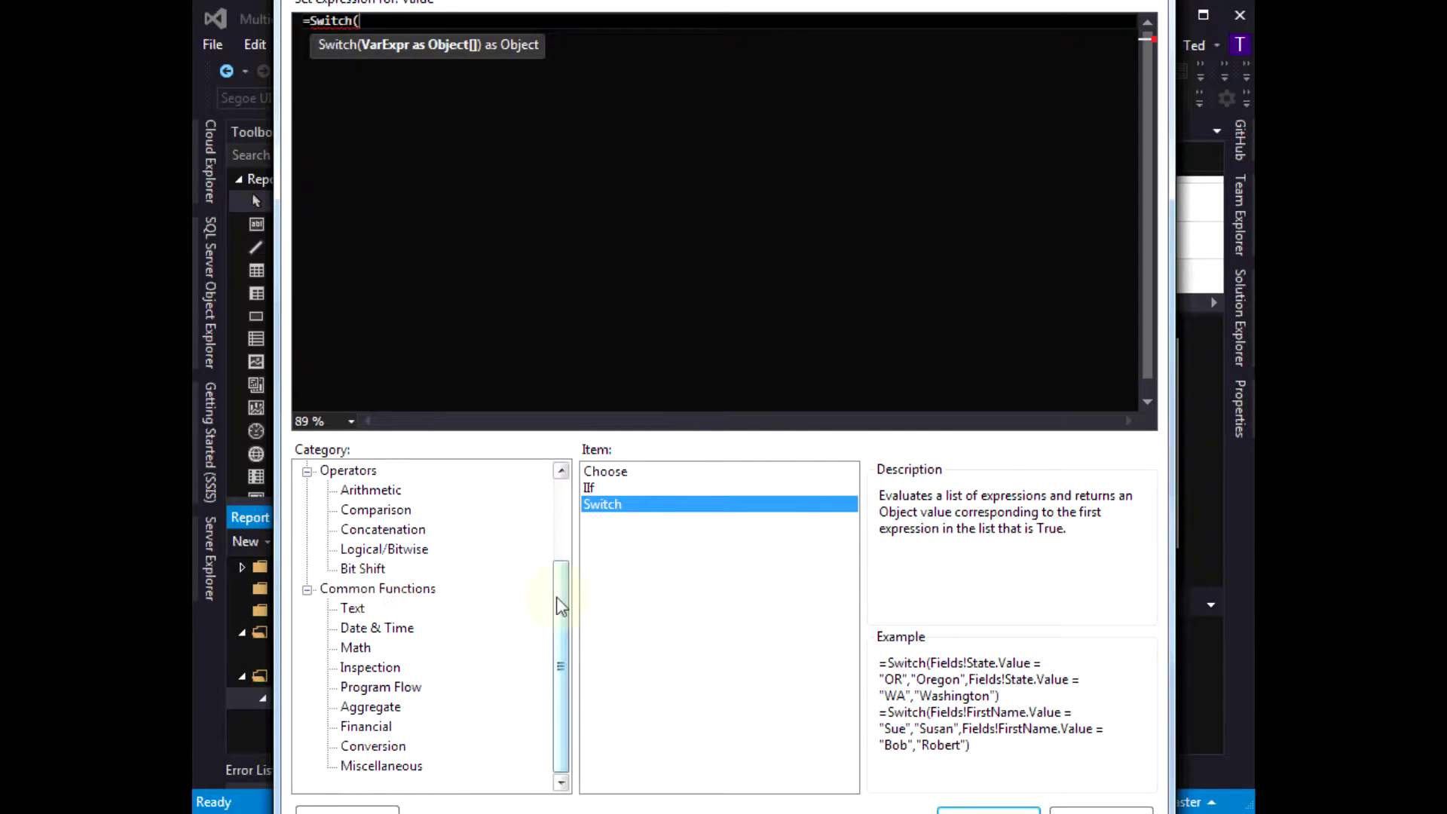
pyautogui.scroll(5, 561, 605)
pyautogui.click(354, 529)
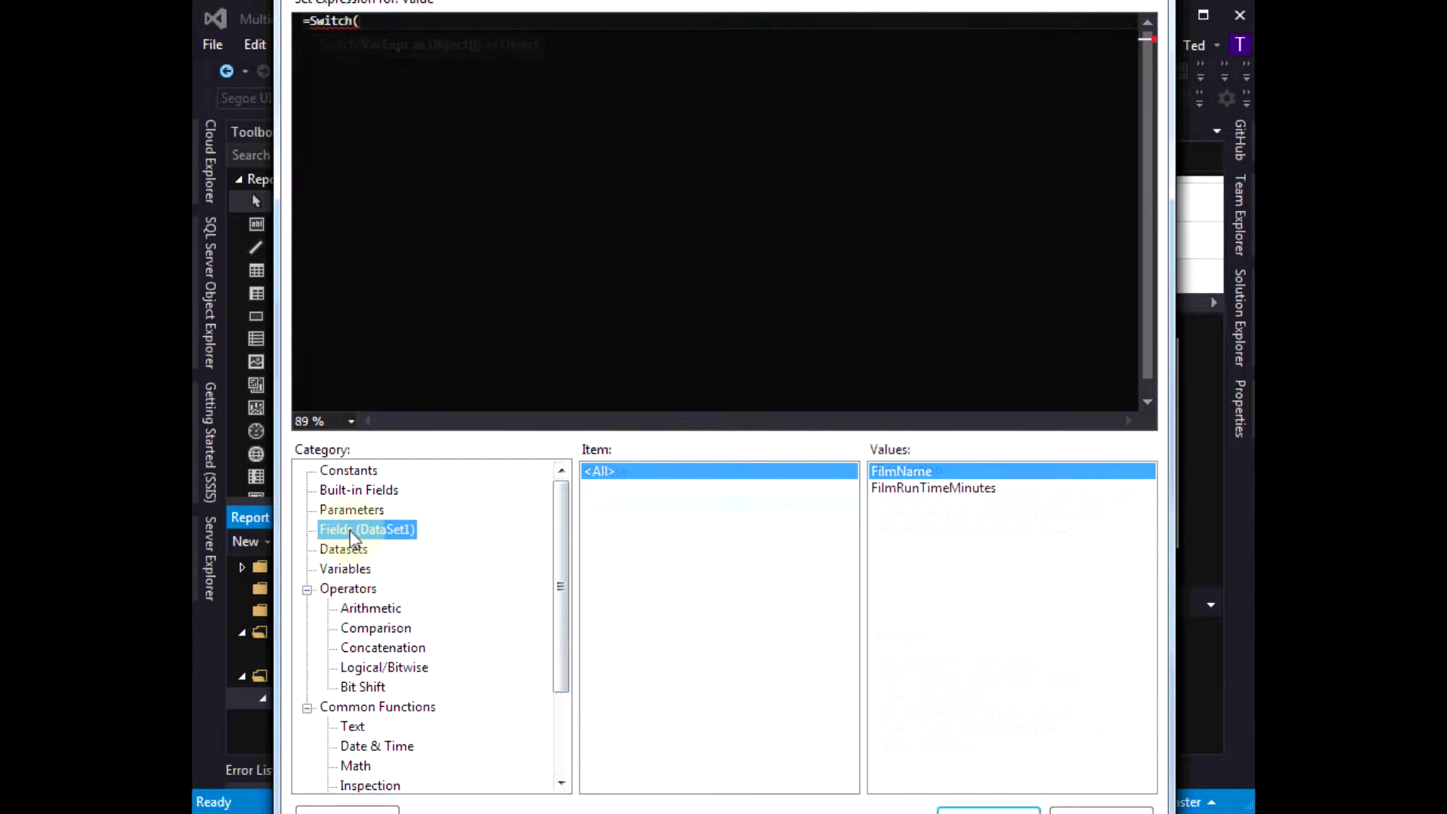
# Add Switch conditions: FilmRunTimeMinutes under 100 gives "Short", under 150 gives "Medium".
pyautogui.doubleClick(934, 489)
pyautogui.write('Fields!FilmRunTimeMinutes.Value<100')
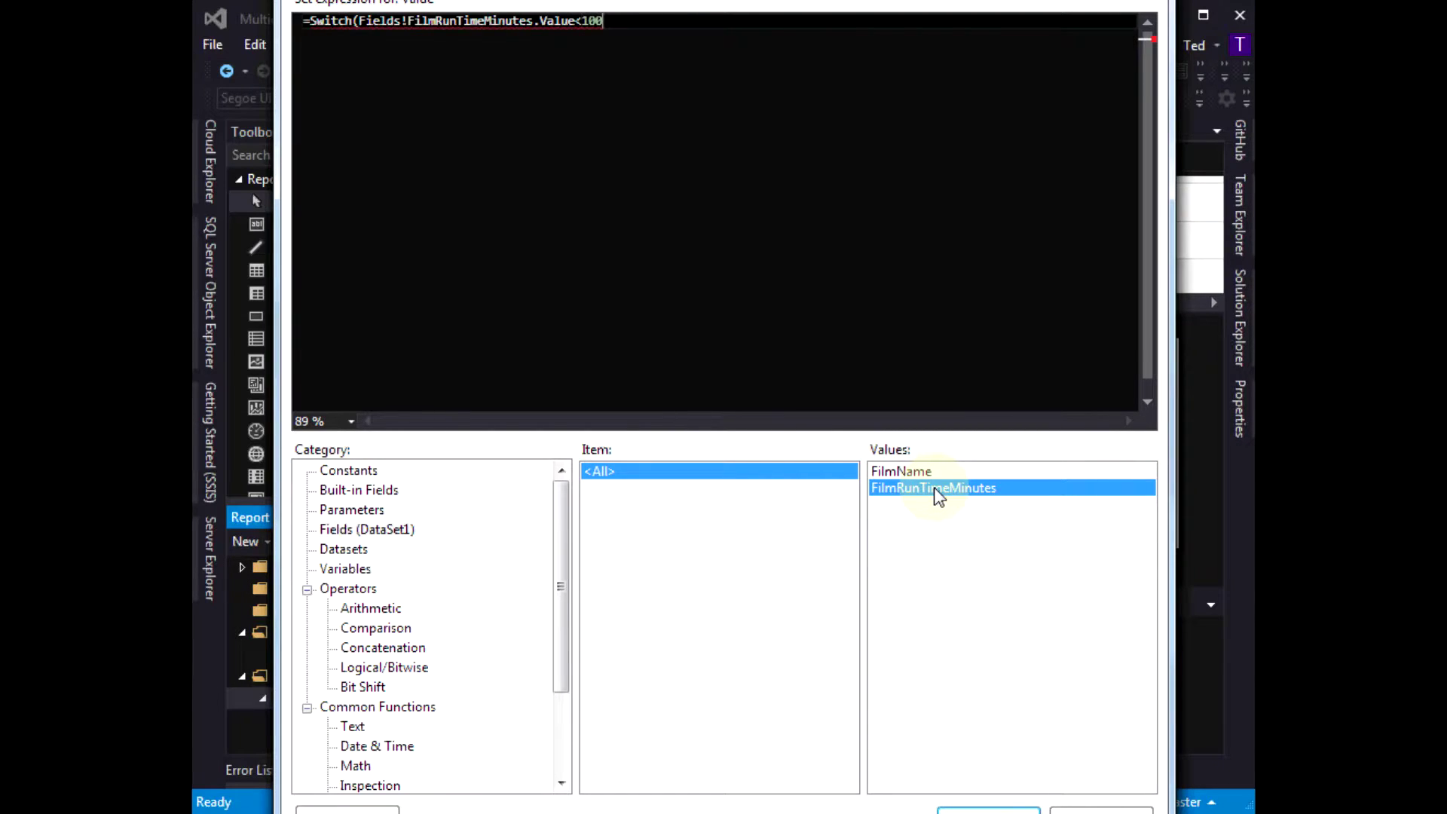
pyautogui.write(',"Sh')
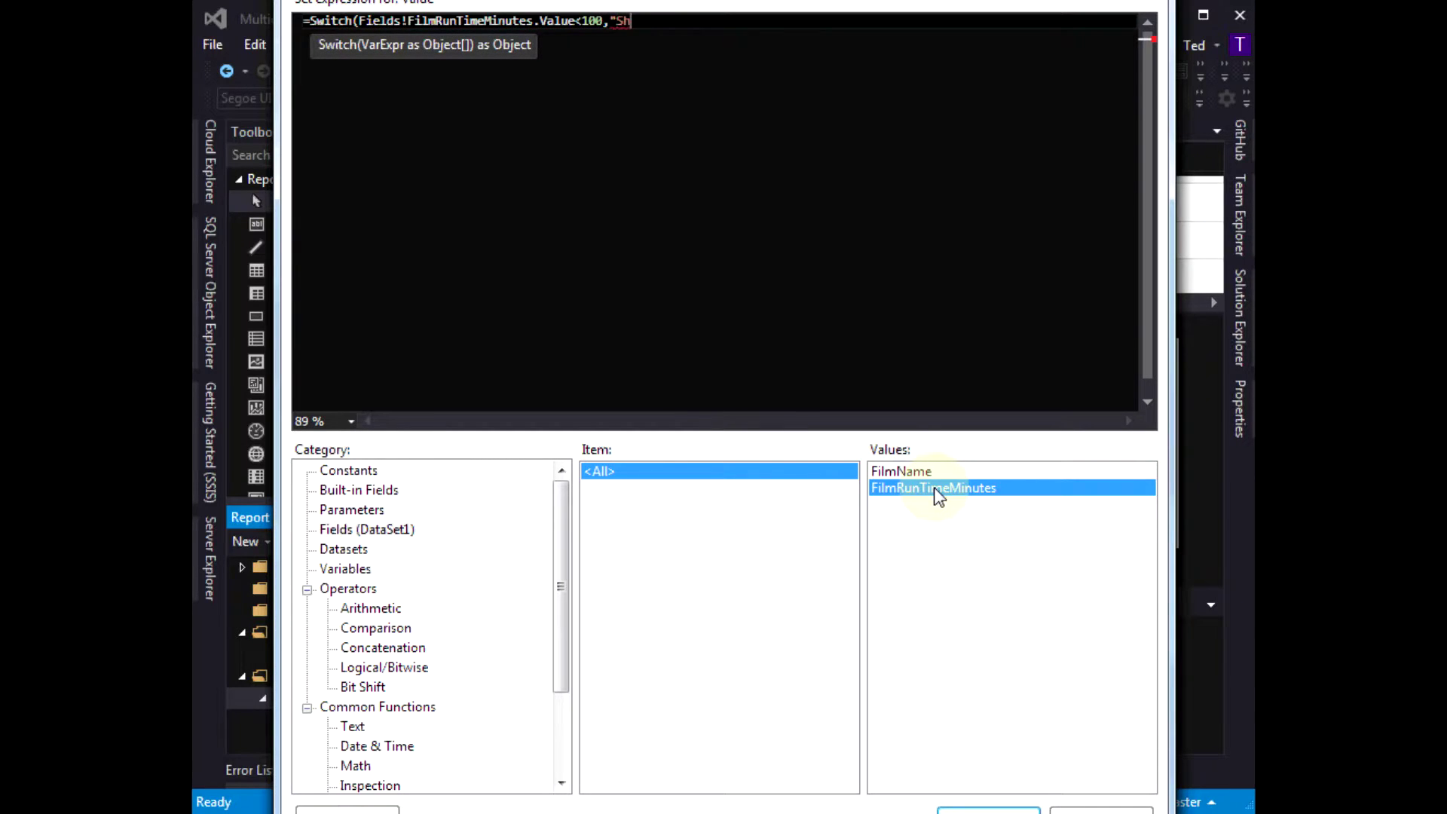
pyautogui.write('ort",')
pyautogui.press('Return')
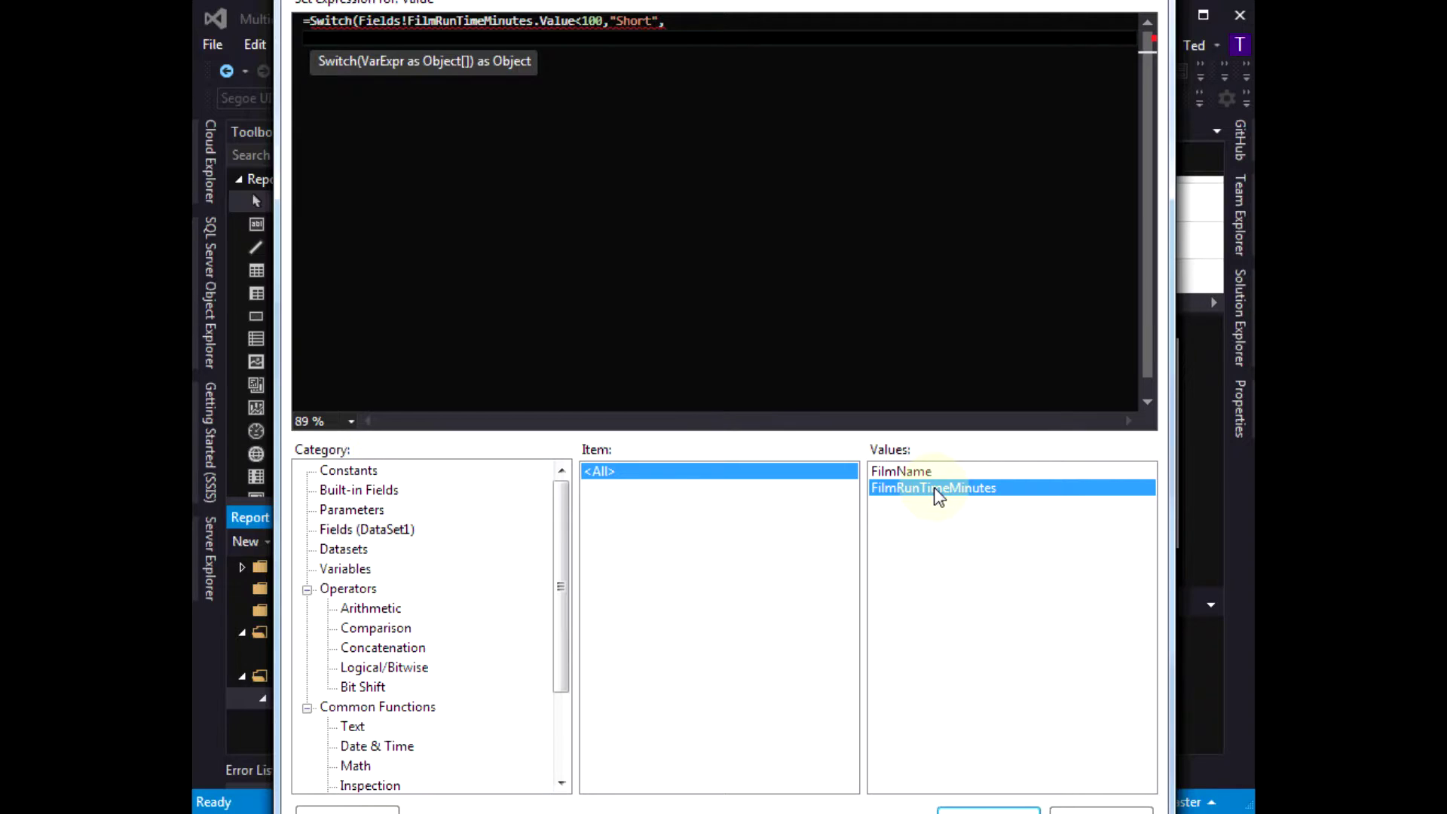
pyautogui.doubleClick(936, 497)
pyautogui.write('Fields!FilmRunTimeMinutes.Value<150')
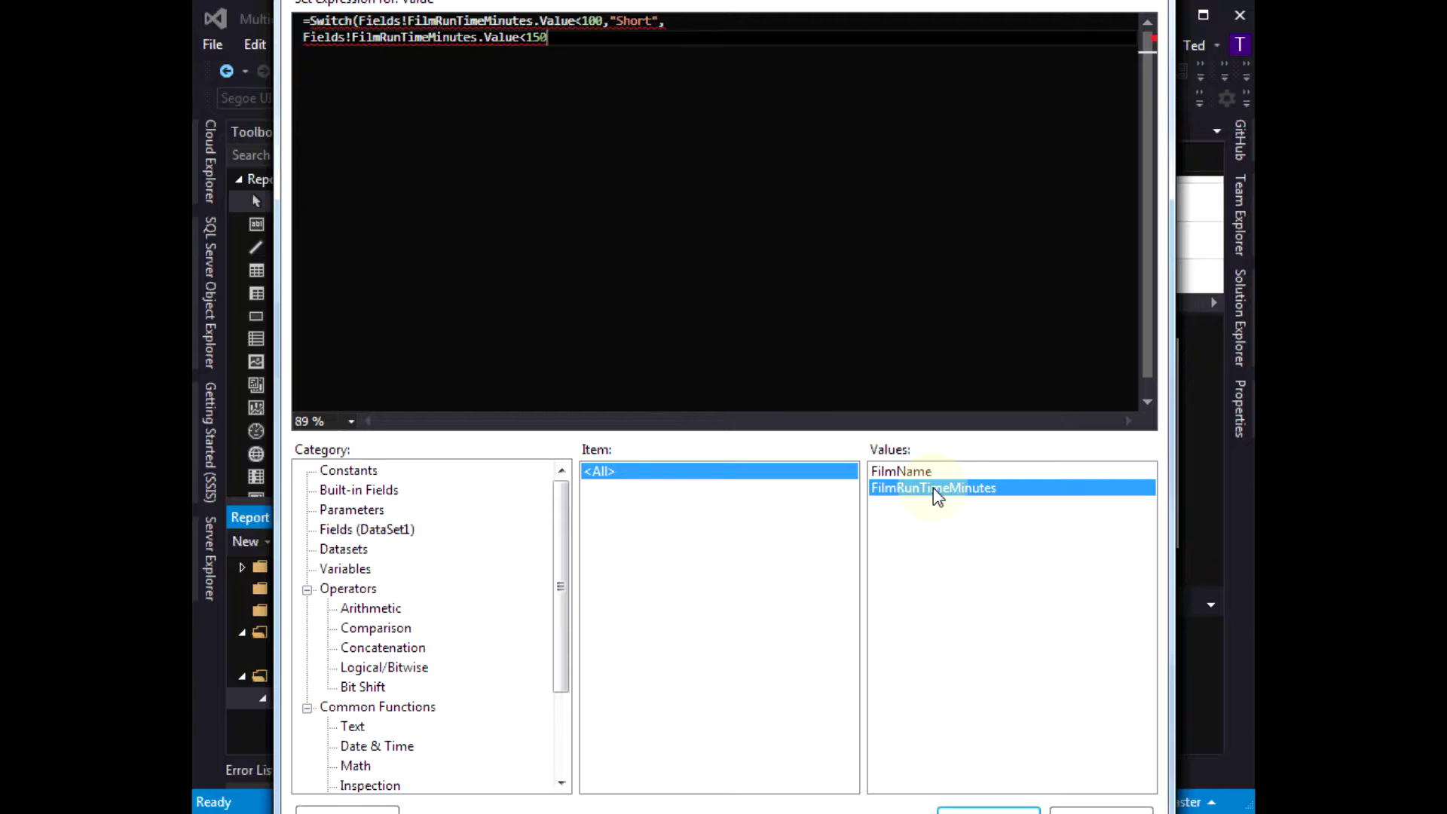
pyautogui.write(', ')
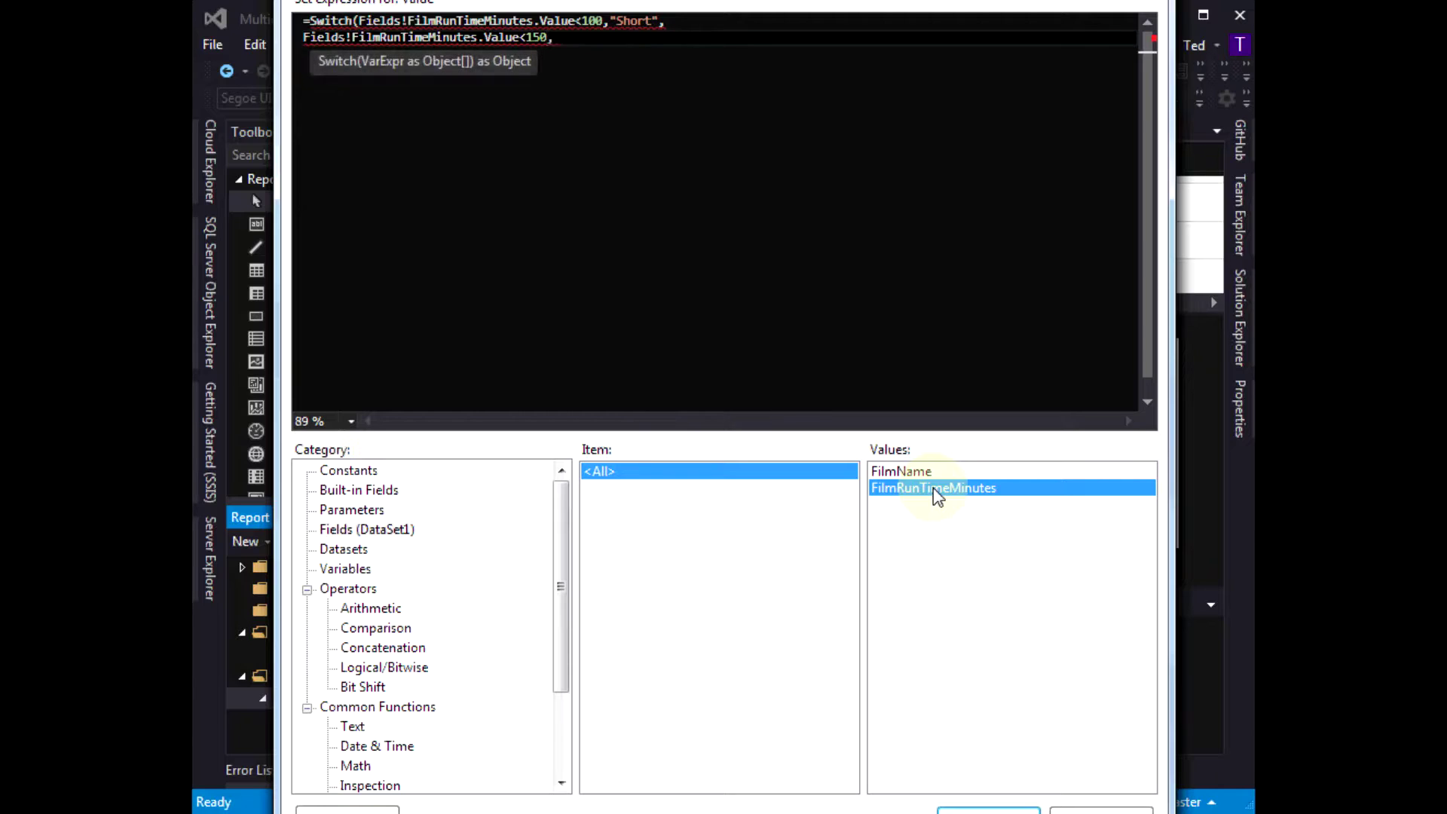
pyautogui.write('"Medium')
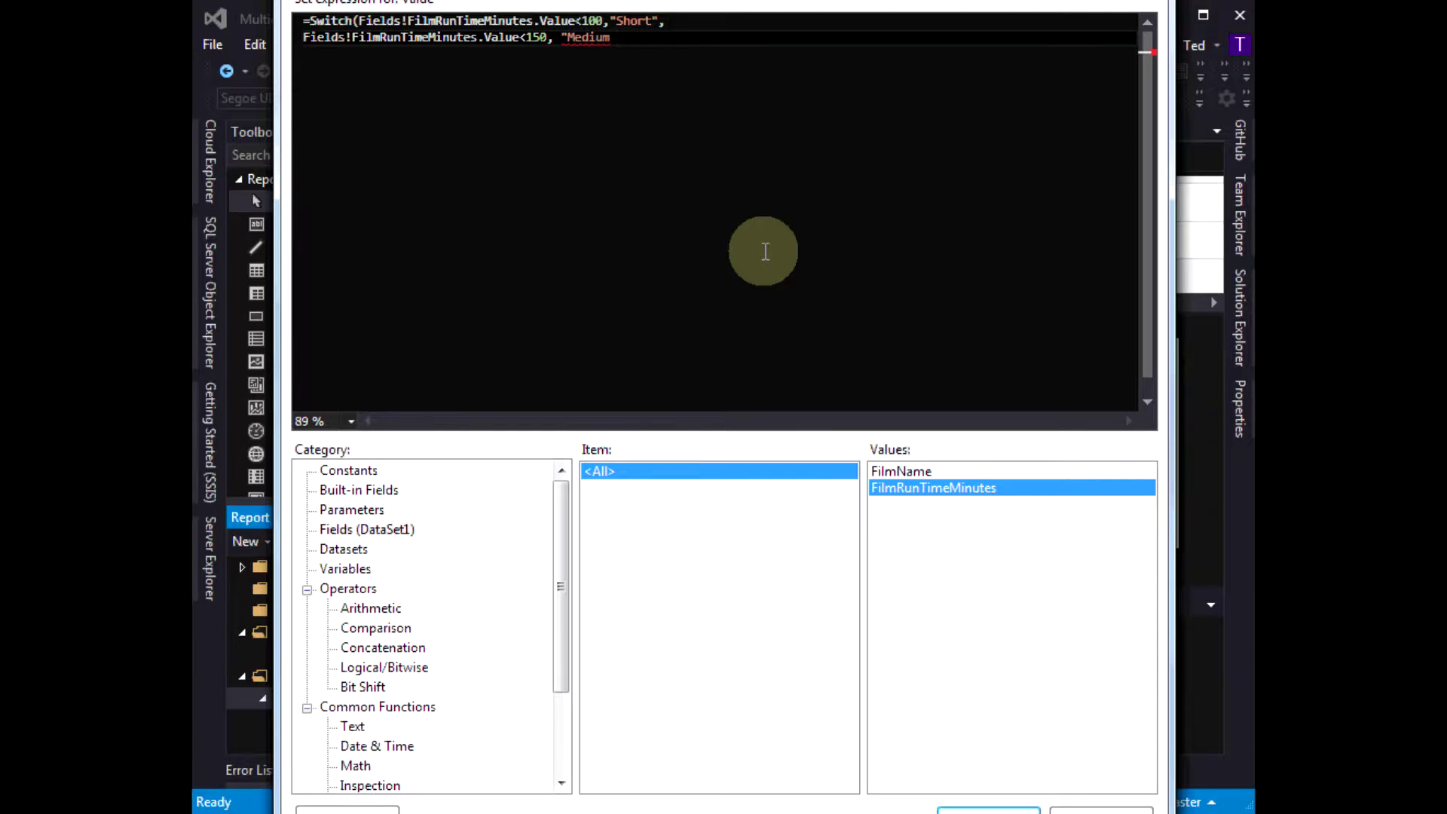
pyautogui.write('",')
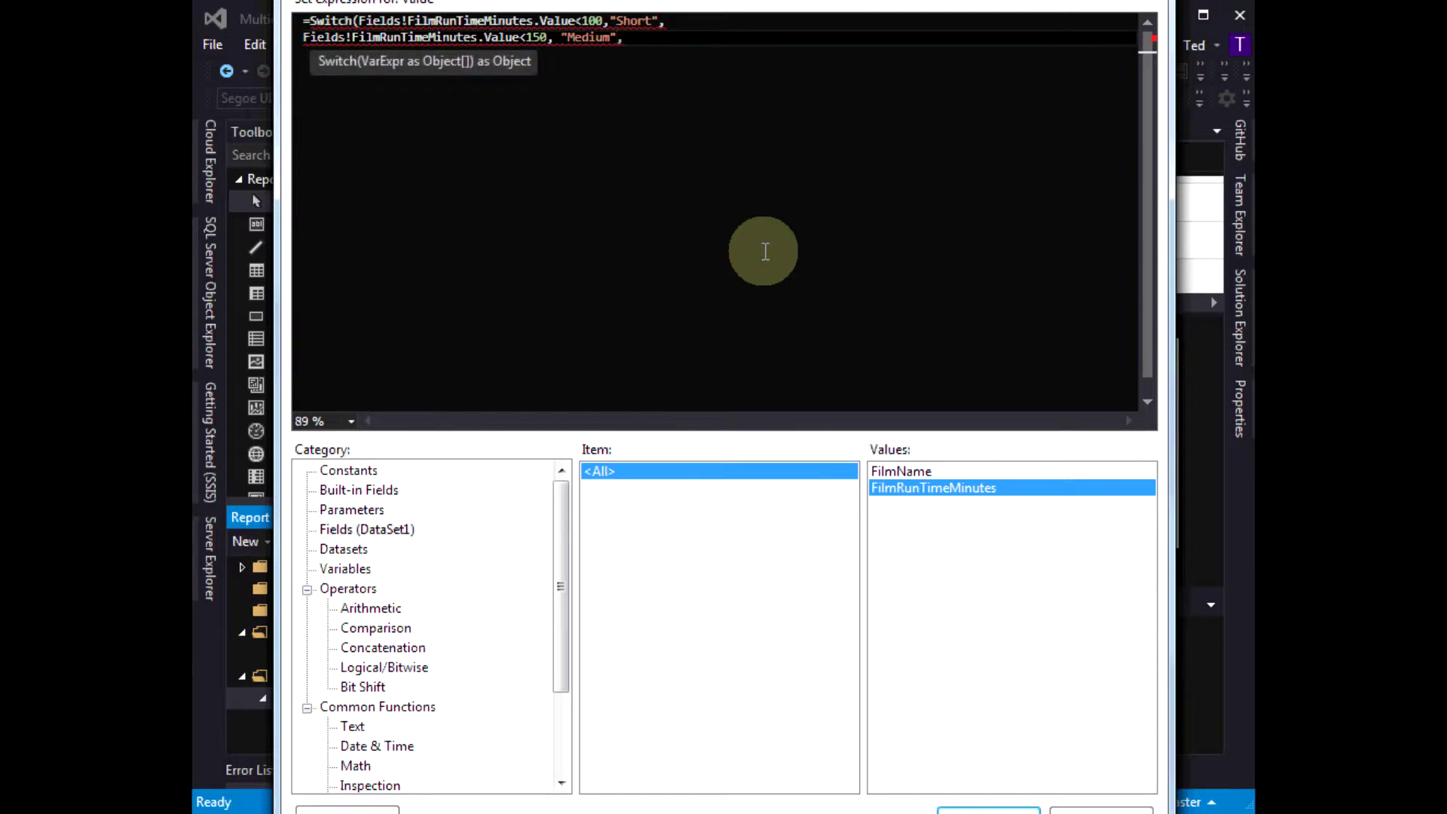
pyautogui.press('Return')
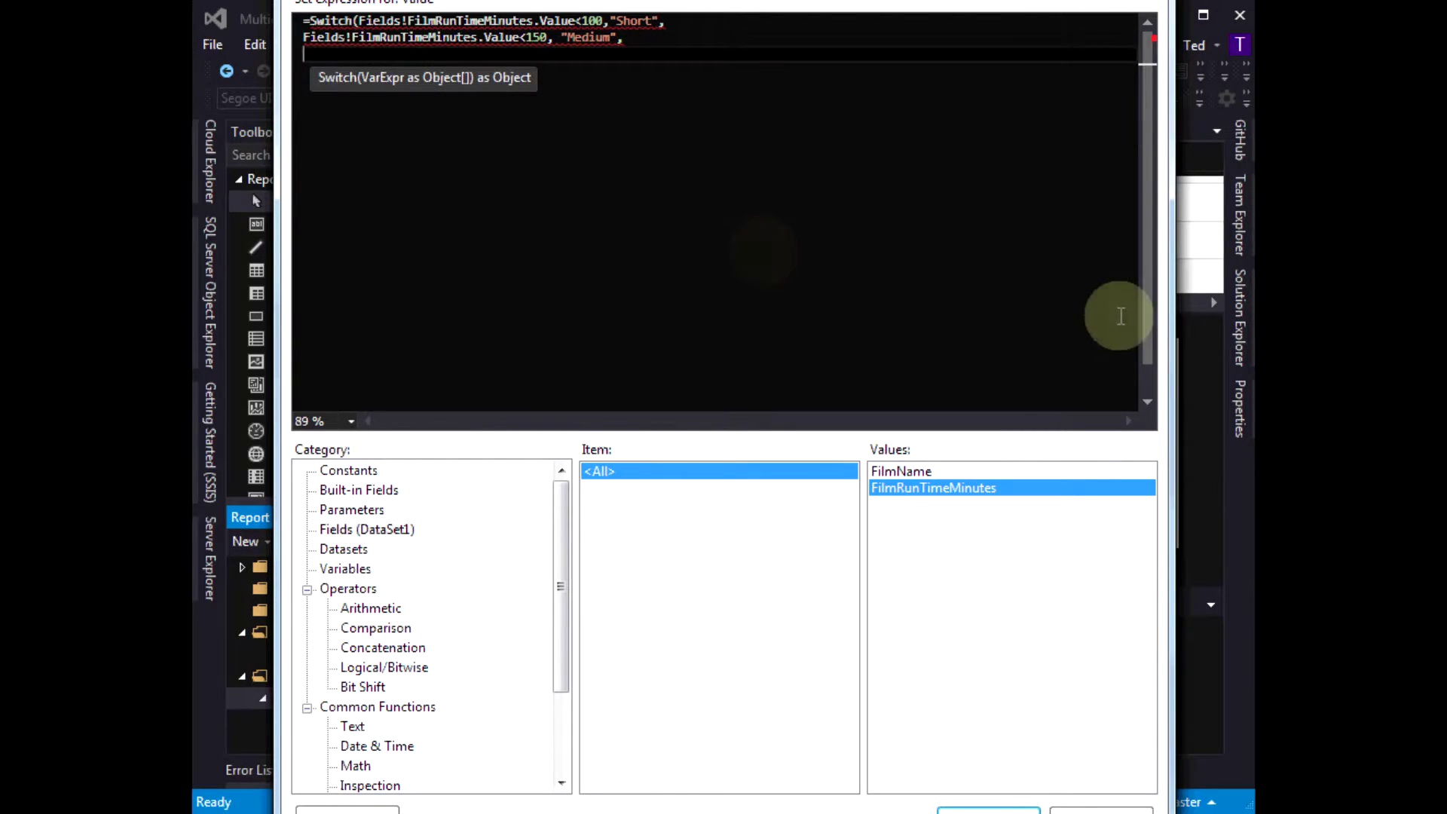
# Close the Switch with TRUE,"Long" and save RunTime to DataSet1.
pyautogui.doubleClick(1019, 494)
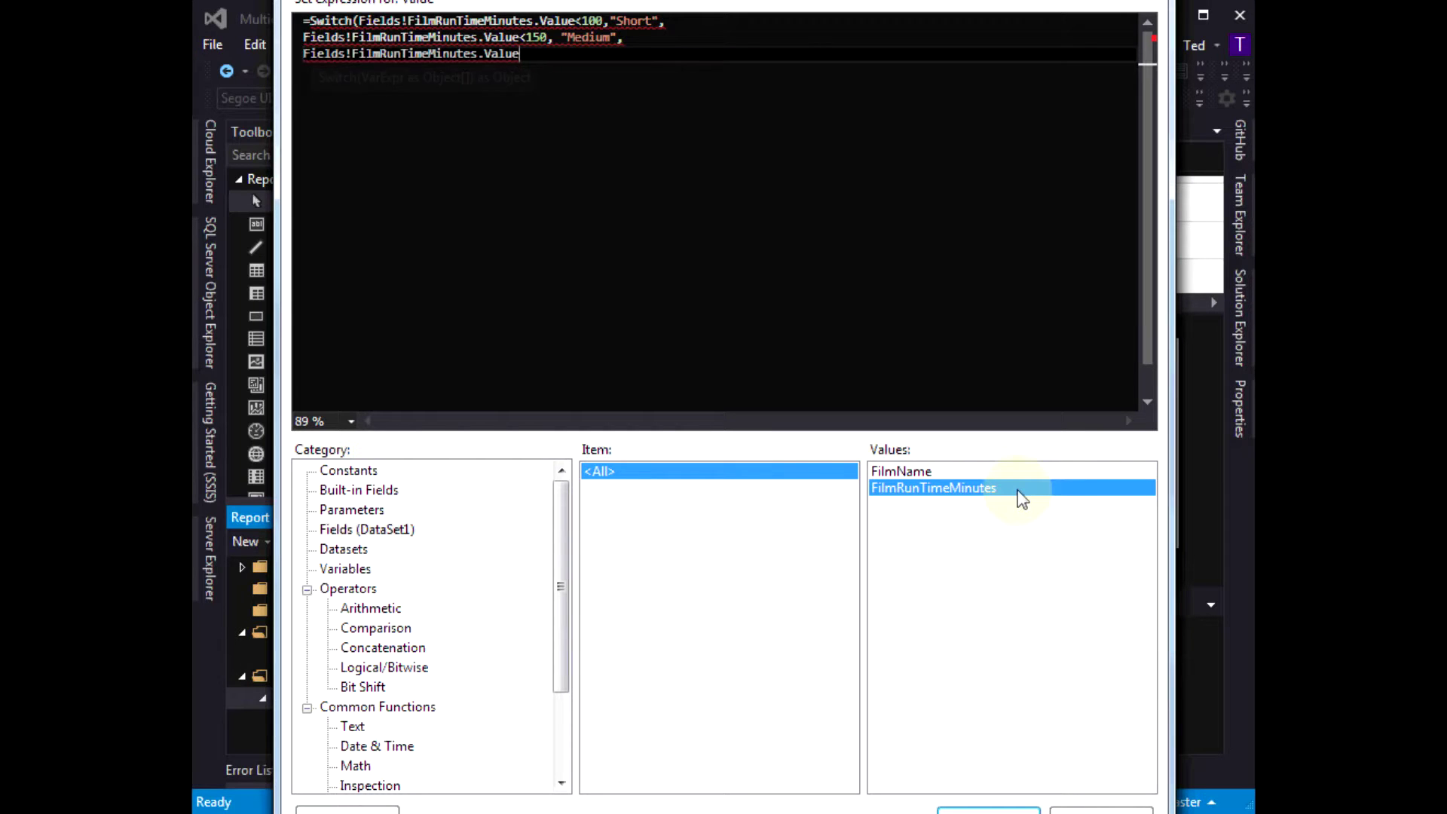
pyautogui.click(834, 200)
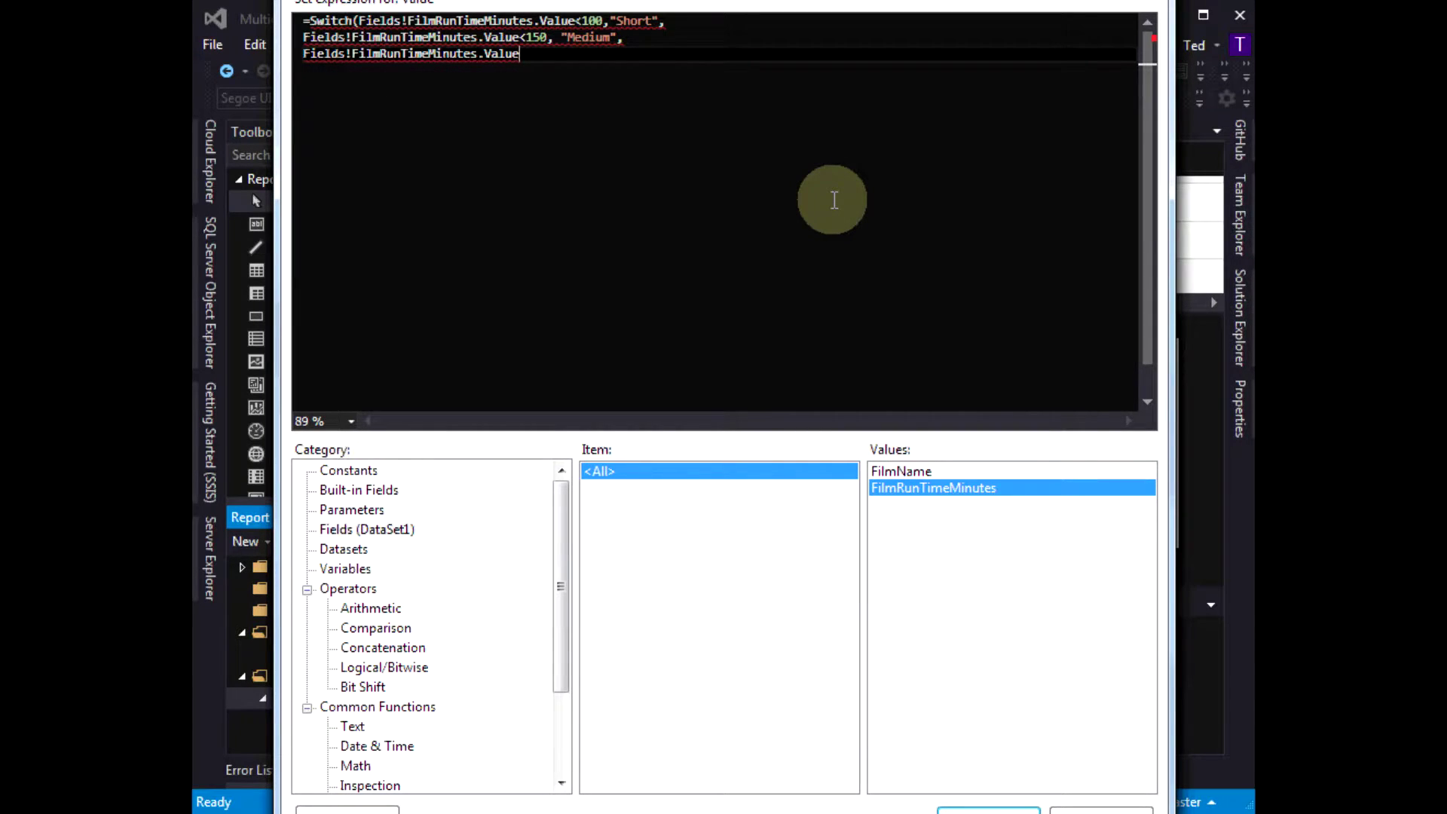
pyautogui.write('<')
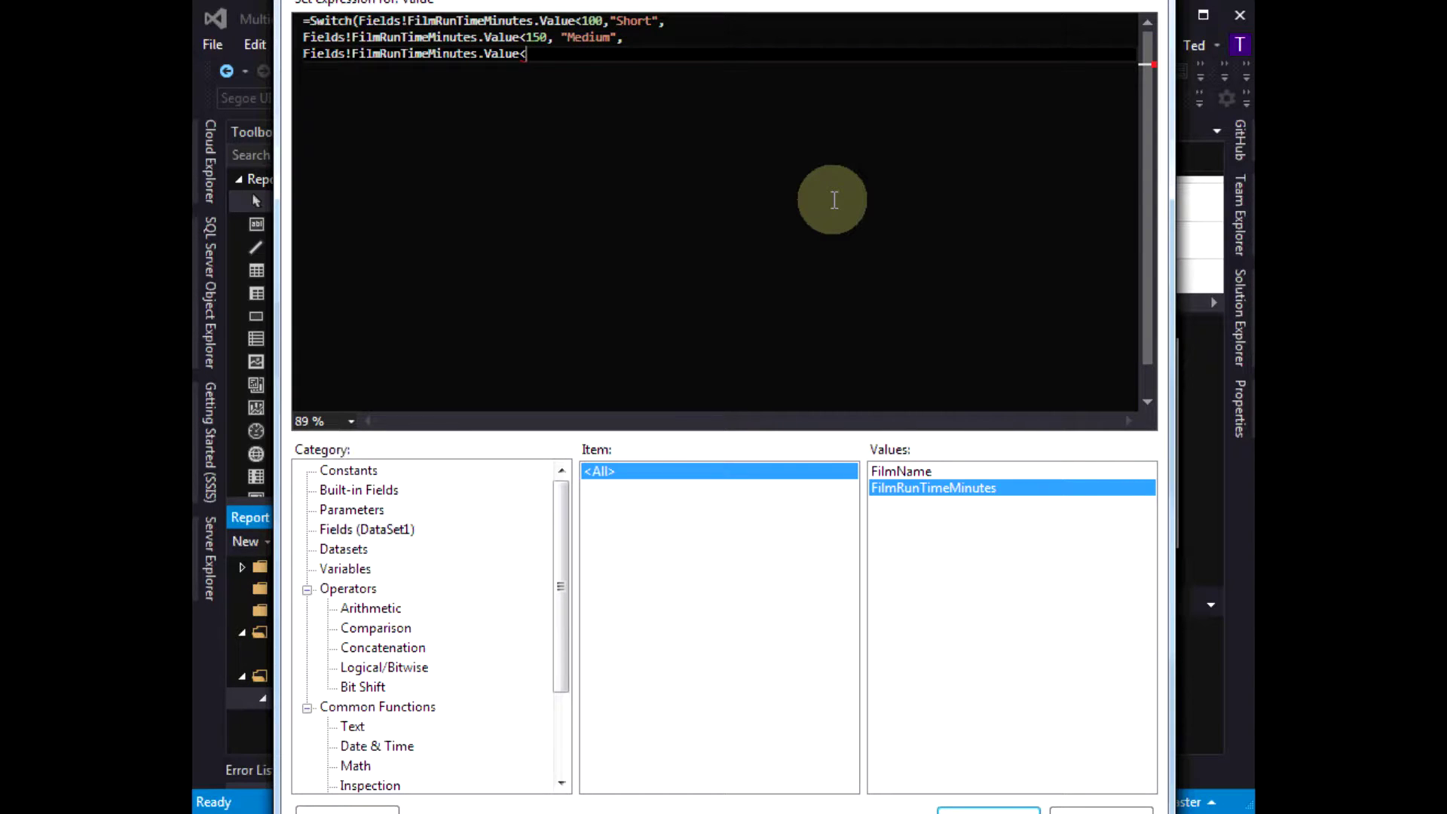
pyautogui.press('BackSpace')
pyautogui.press('BackSpace')
pyautogui.press('BackSpace')
pyautogui.press('BackSpace')
pyautogui.press('BackSpace')
pyautogui.press('BackSpace')
pyautogui.press('BackSpace')
pyautogui.press('BackSpace')
pyautogui.press('BackSpace')
pyautogui.press('BackSpace')
pyautogui.press('BackSpace')
pyautogui.press('BackSpace')
pyautogui.press('BackSpace')
pyautogui.press('BackSpace')
pyautogui.write('T')
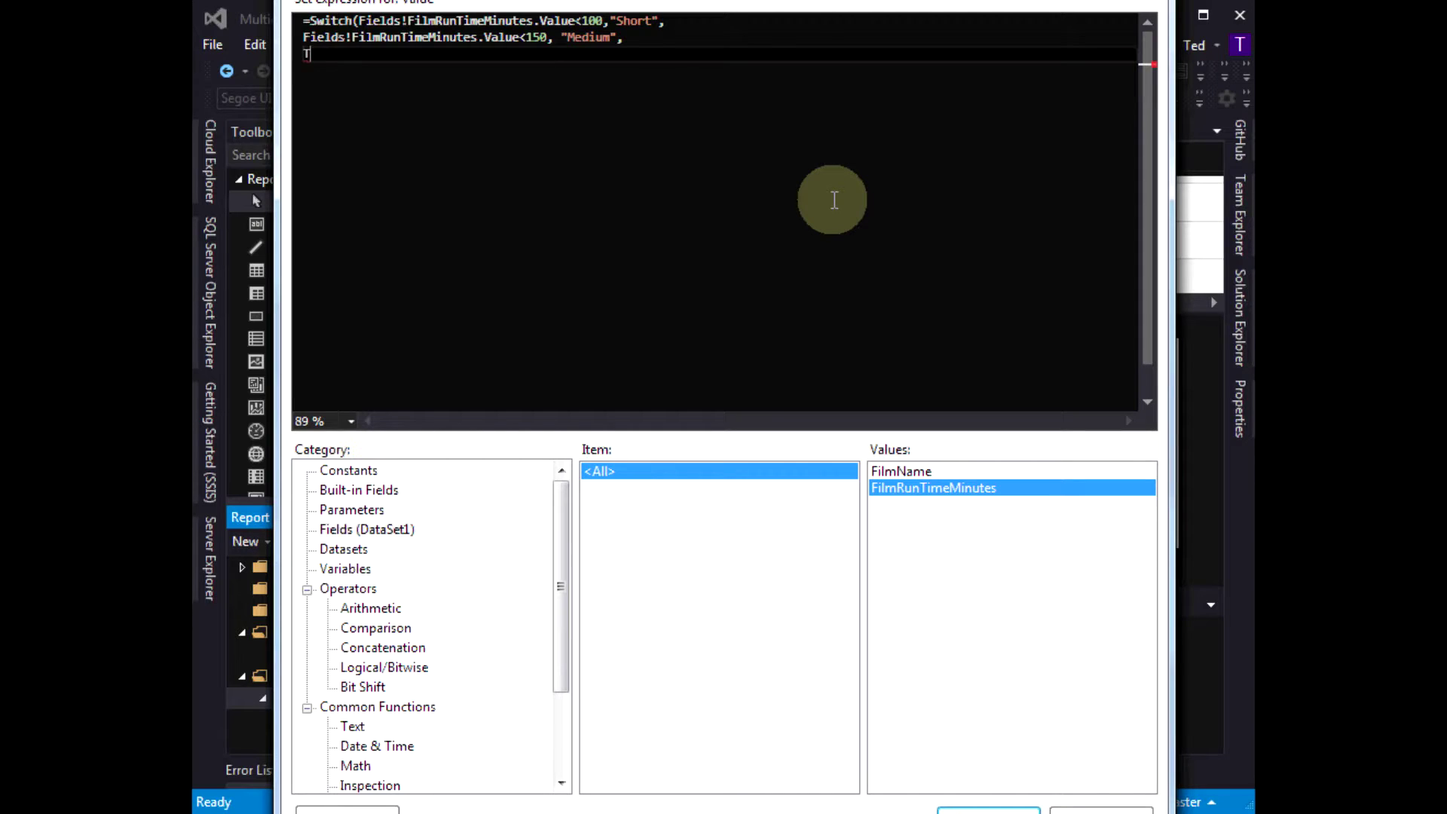
pyautogui.write('rue,')
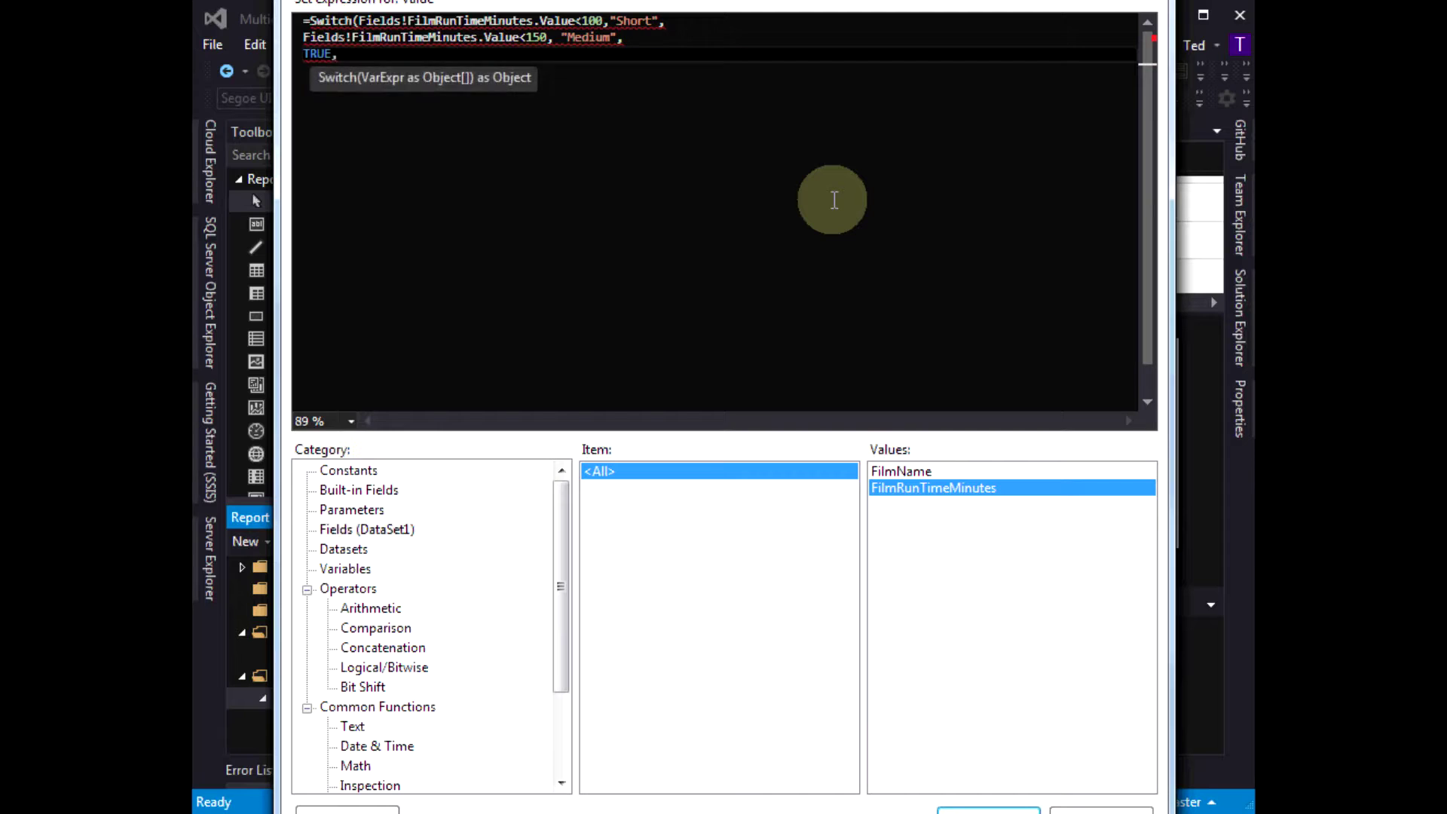
pyautogui.write('"Lon')
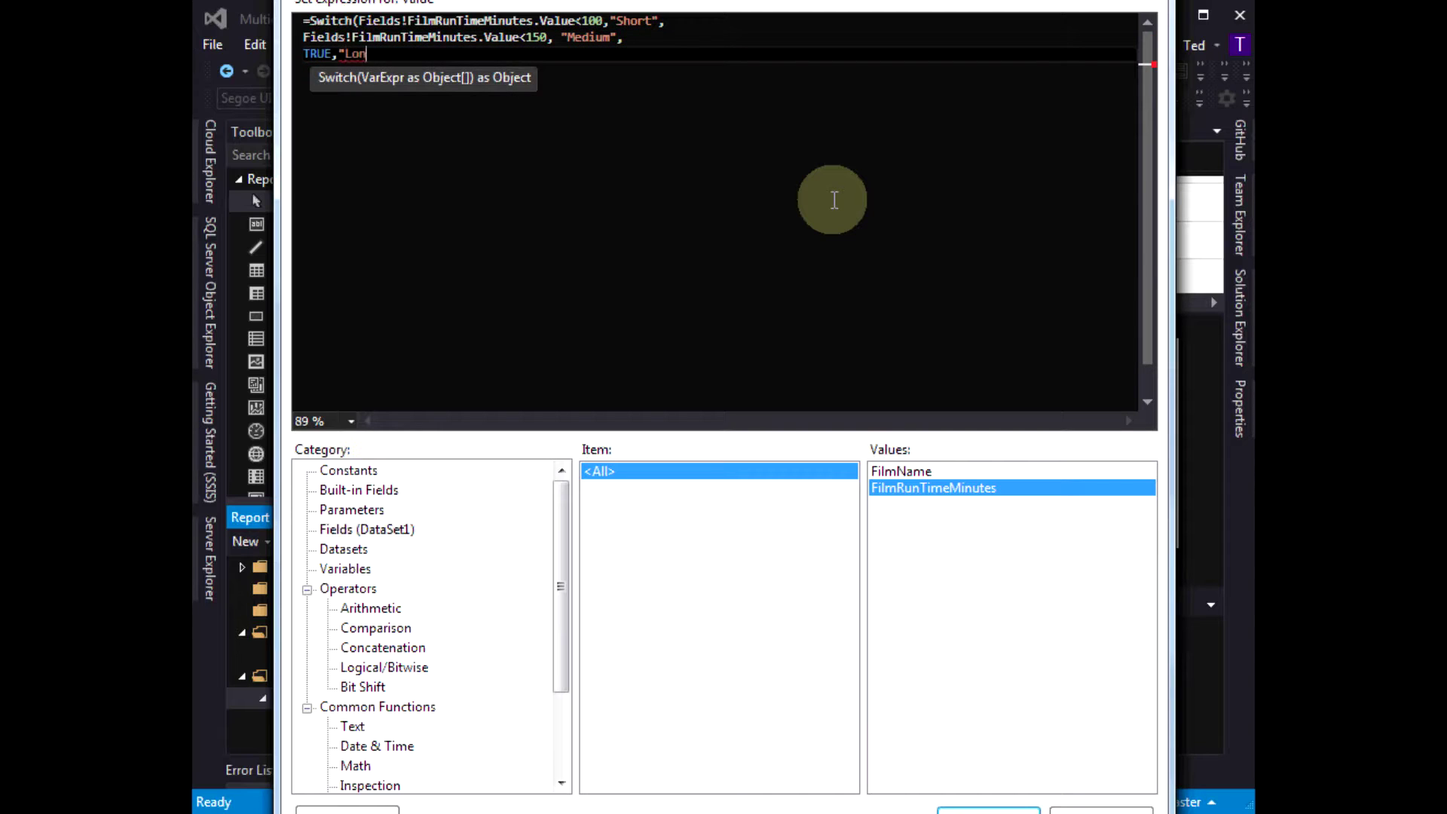
pyautogui.write('g"')
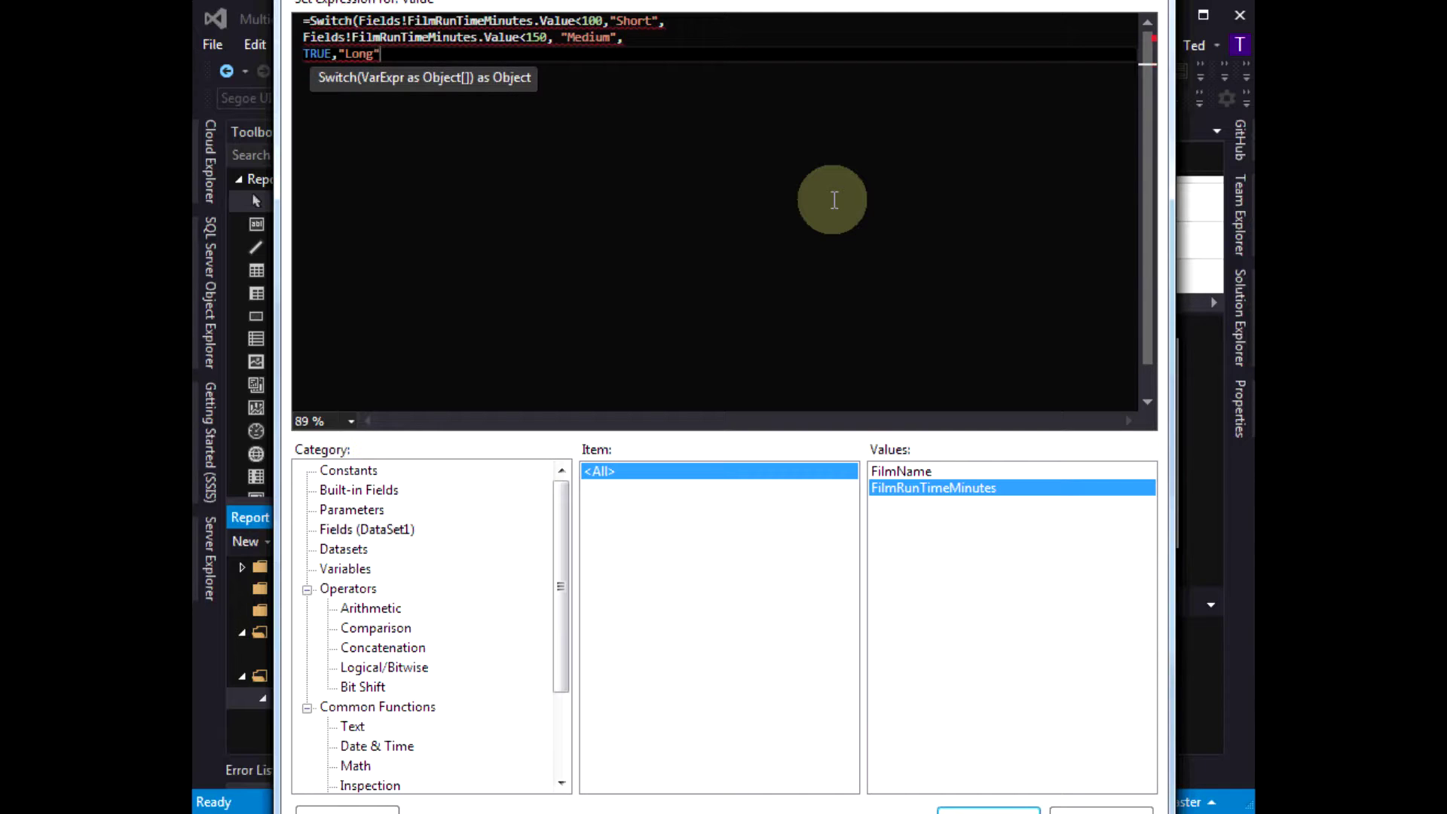
pyautogui.write(')')
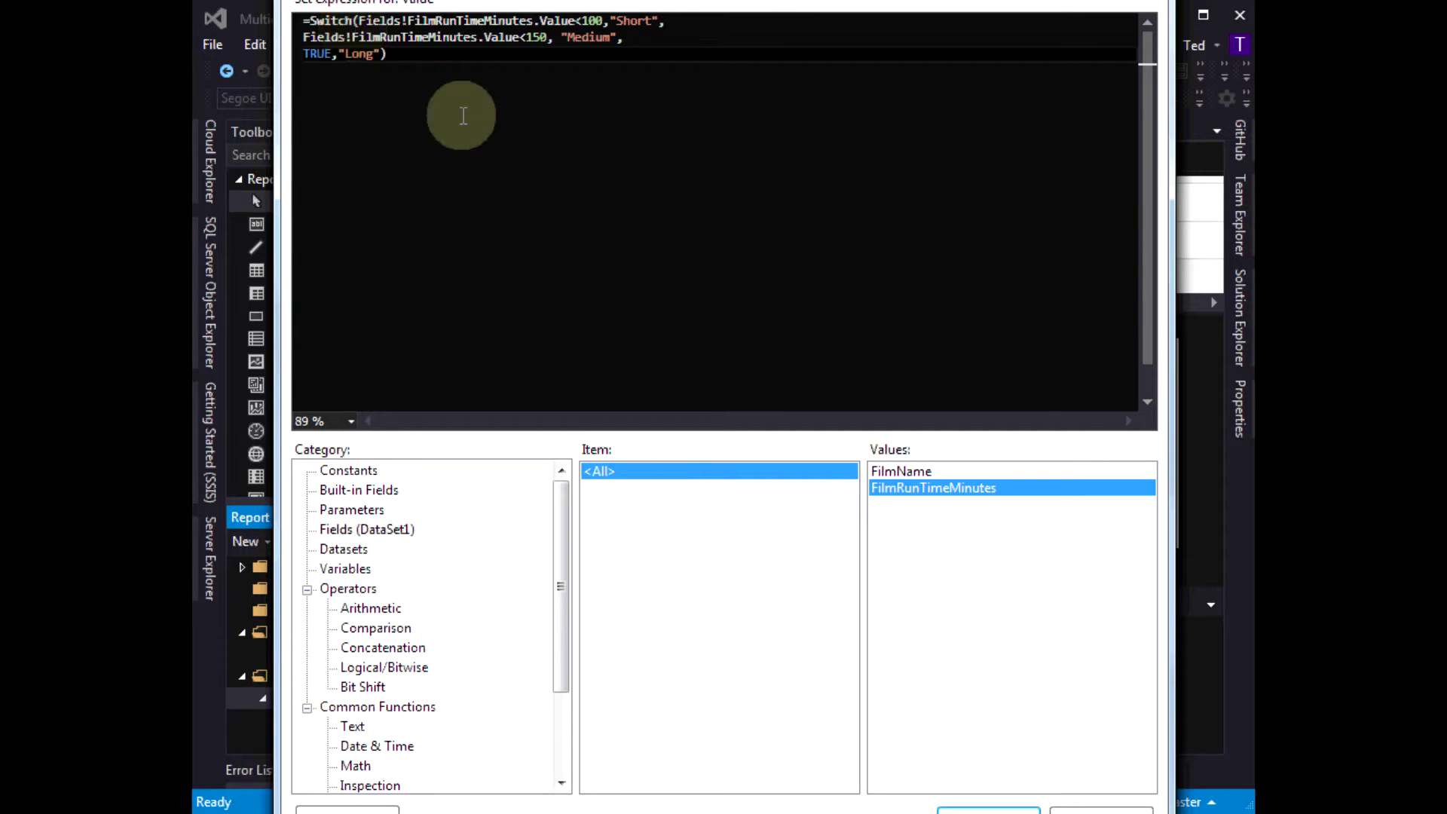
pyautogui.click(988, 809)
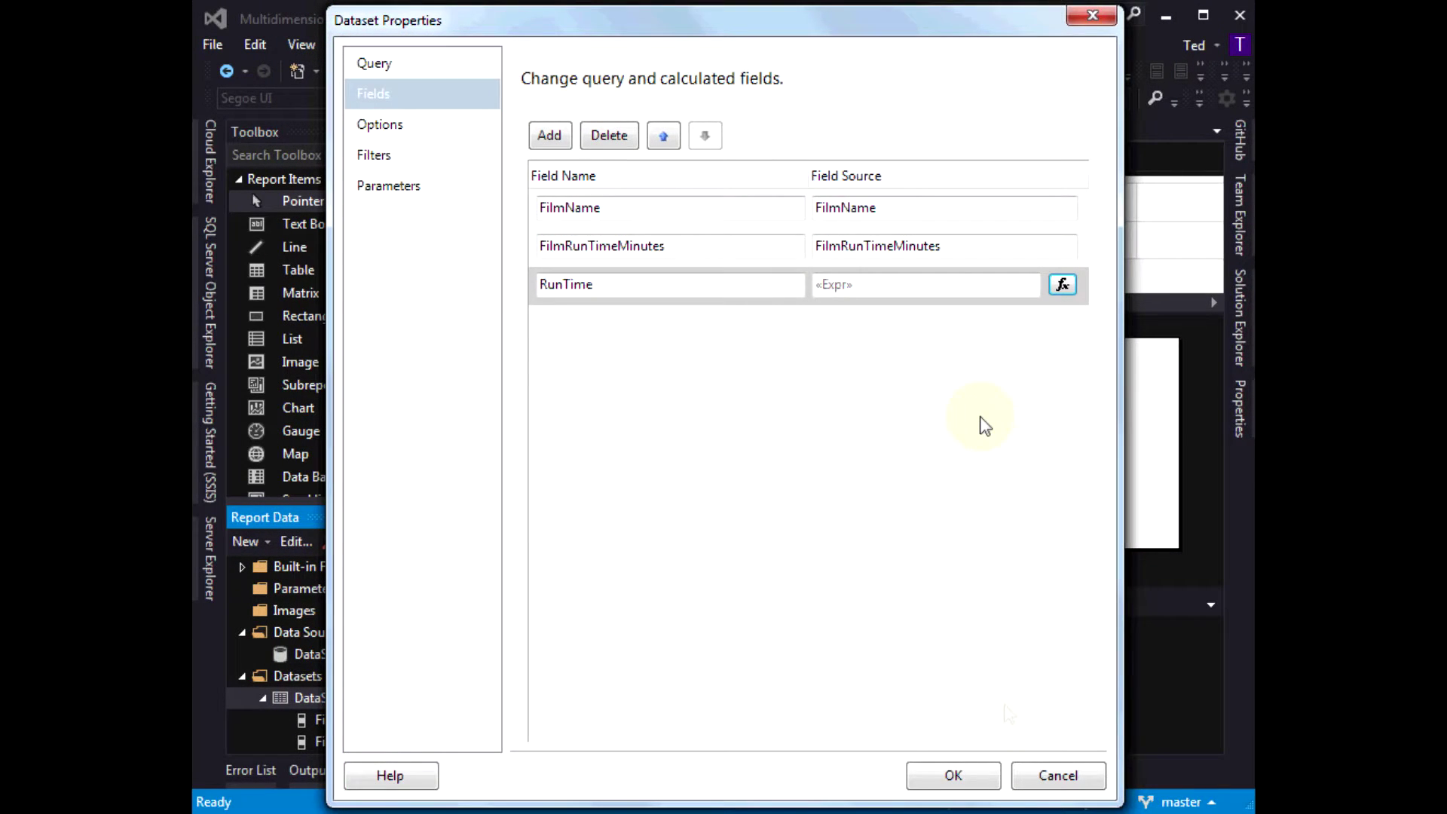
pyautogui.click(958, 770)
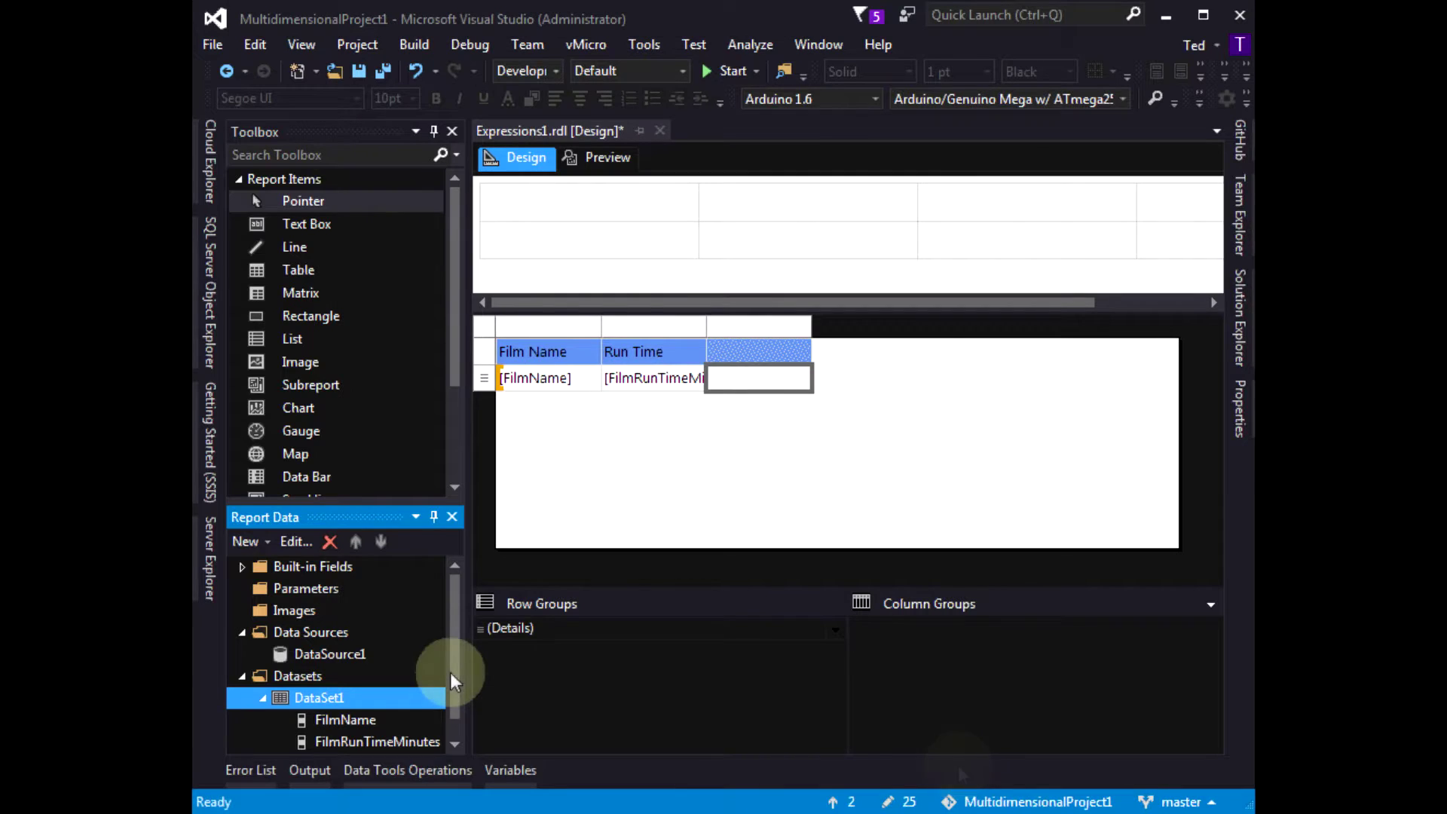
# Place the RunTime field into the table's empty third column.
pyautogui.click(453, 742)
pyautogui.click(799, 384)
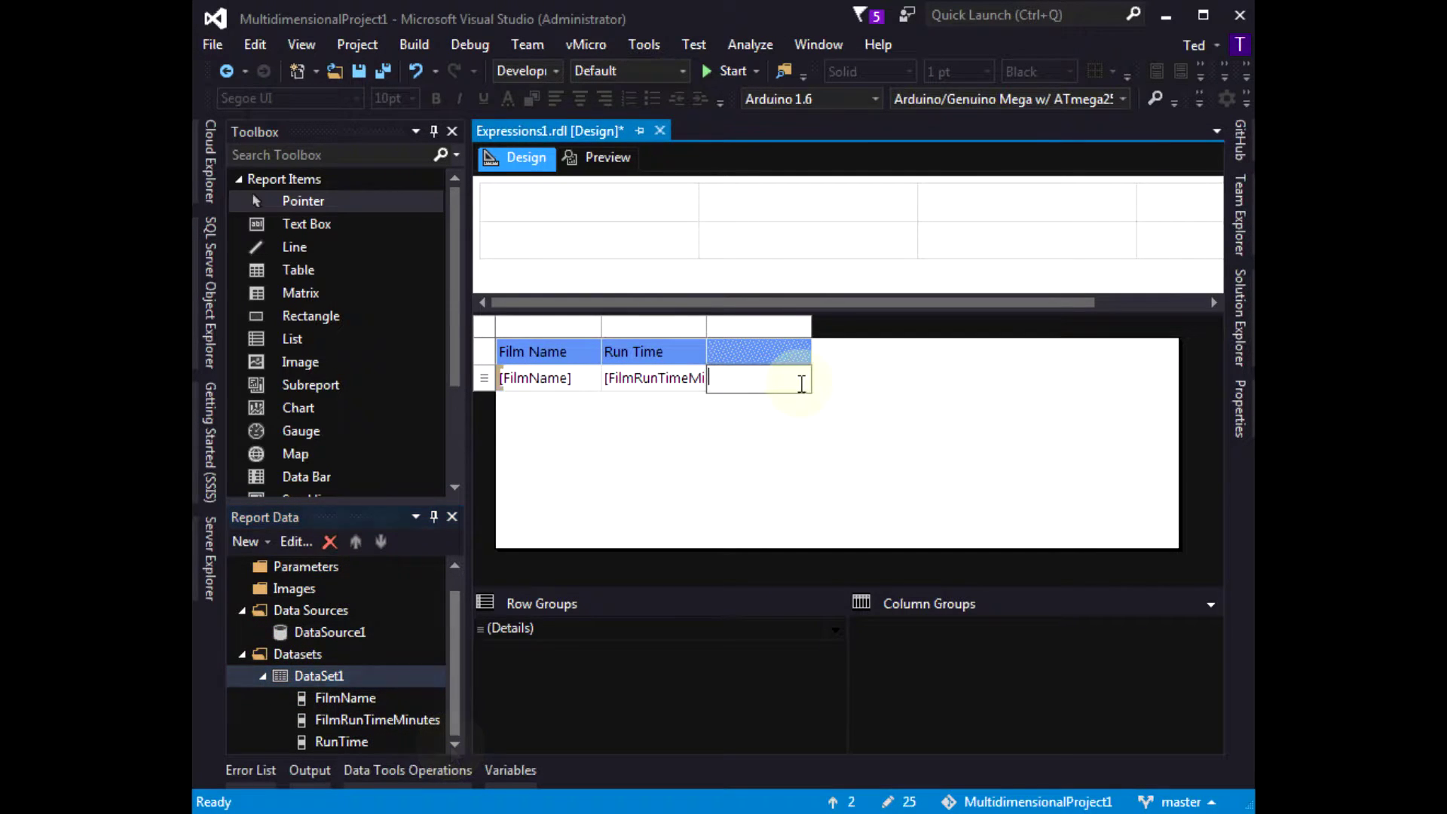
pyautogui.click(792, 441)
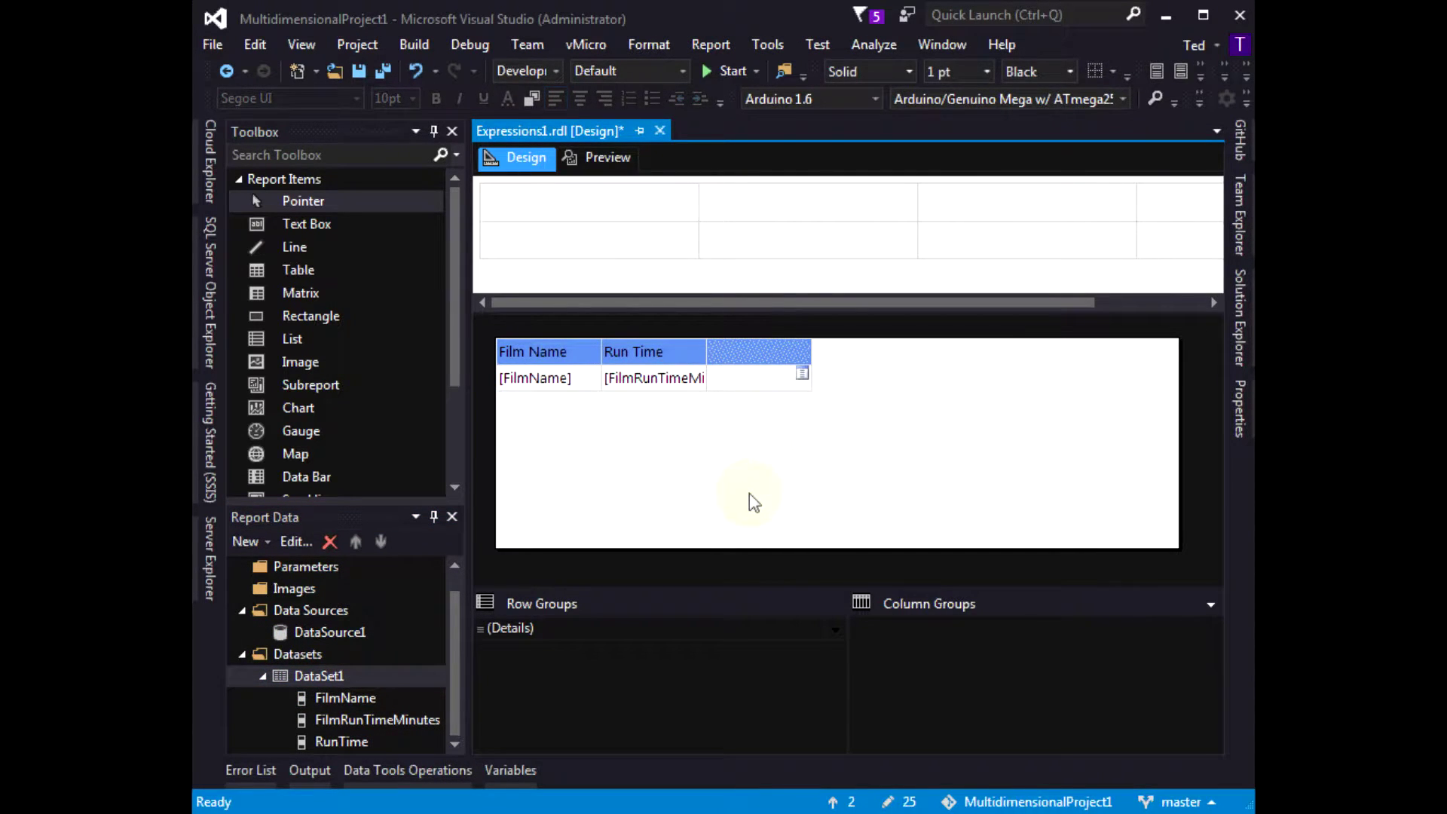
pyautogui.moveTo(363, 724)
pyautogui.mouseDown()
pyautogui.moveTo(808, 424)
pyautogui.moveTo(745, 353)
pyautogui.mouseUp()
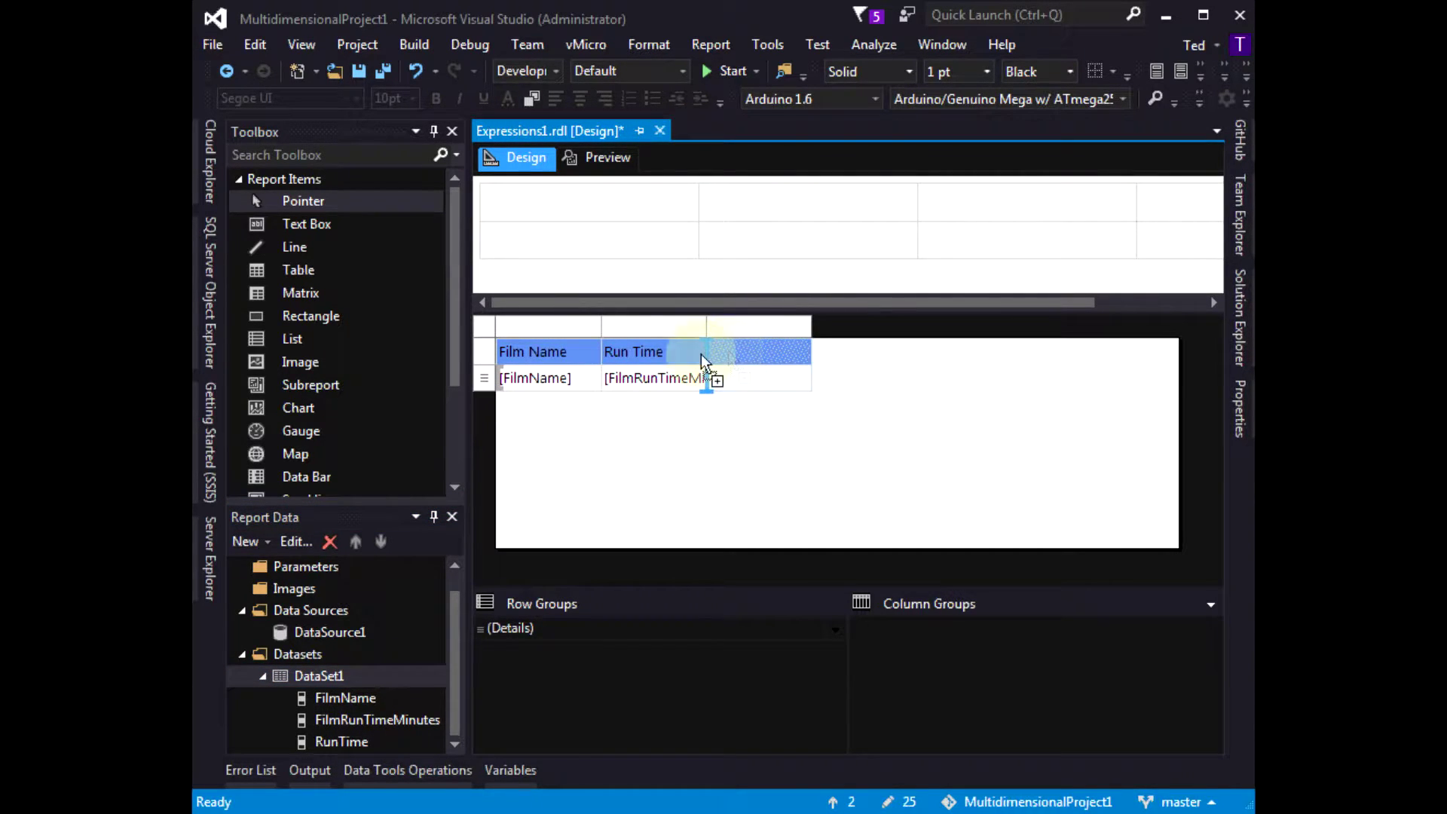
pyautogui.moveTo(728, 351); pyautogui.dragTo(811, 352)
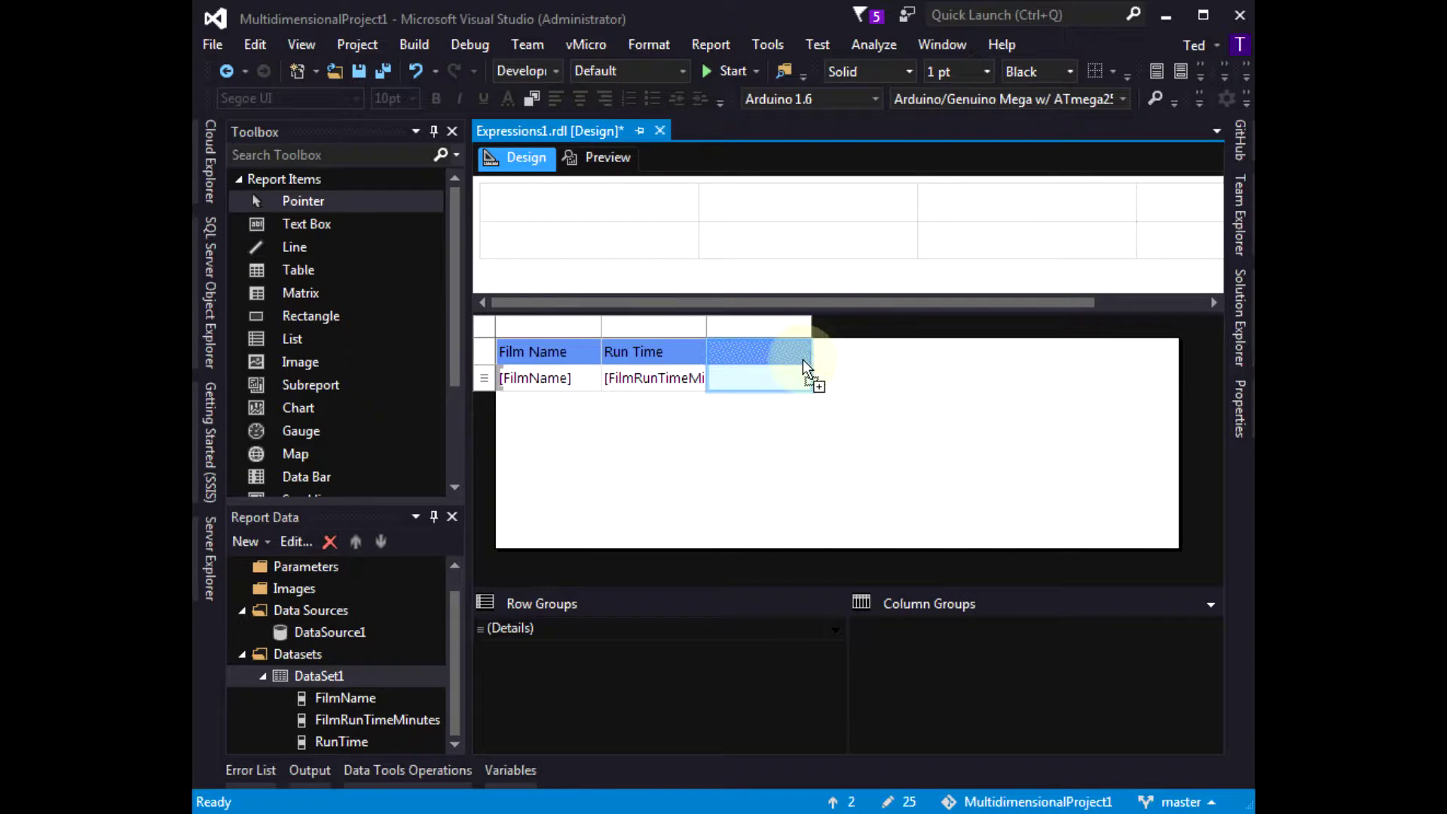
pyautogui.moveTo(803, 360); pyautogui.dragTo(704, 366)
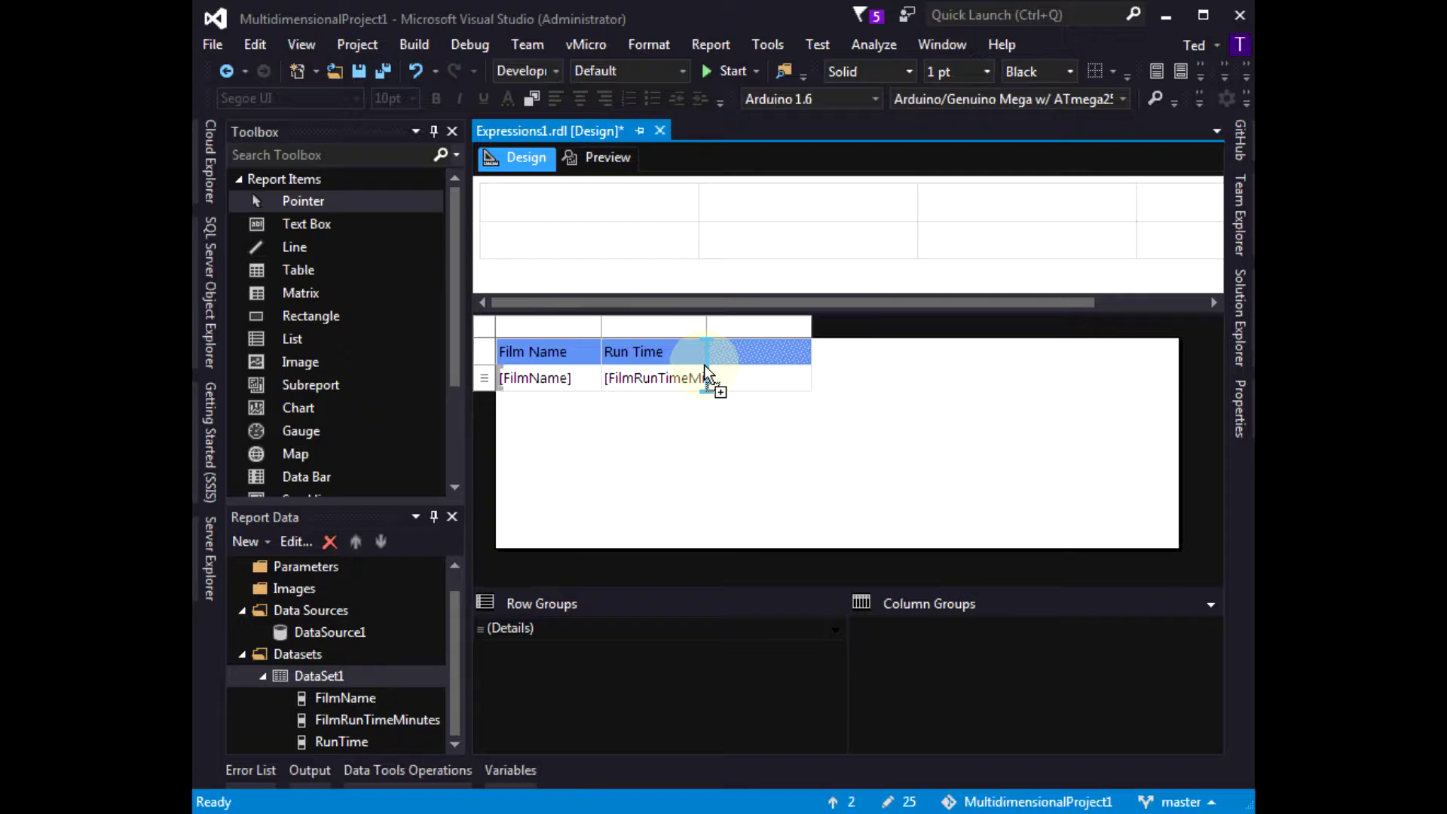
pyautogui.moveTo(705, 365); pyautogui.dragTo(742, 382)
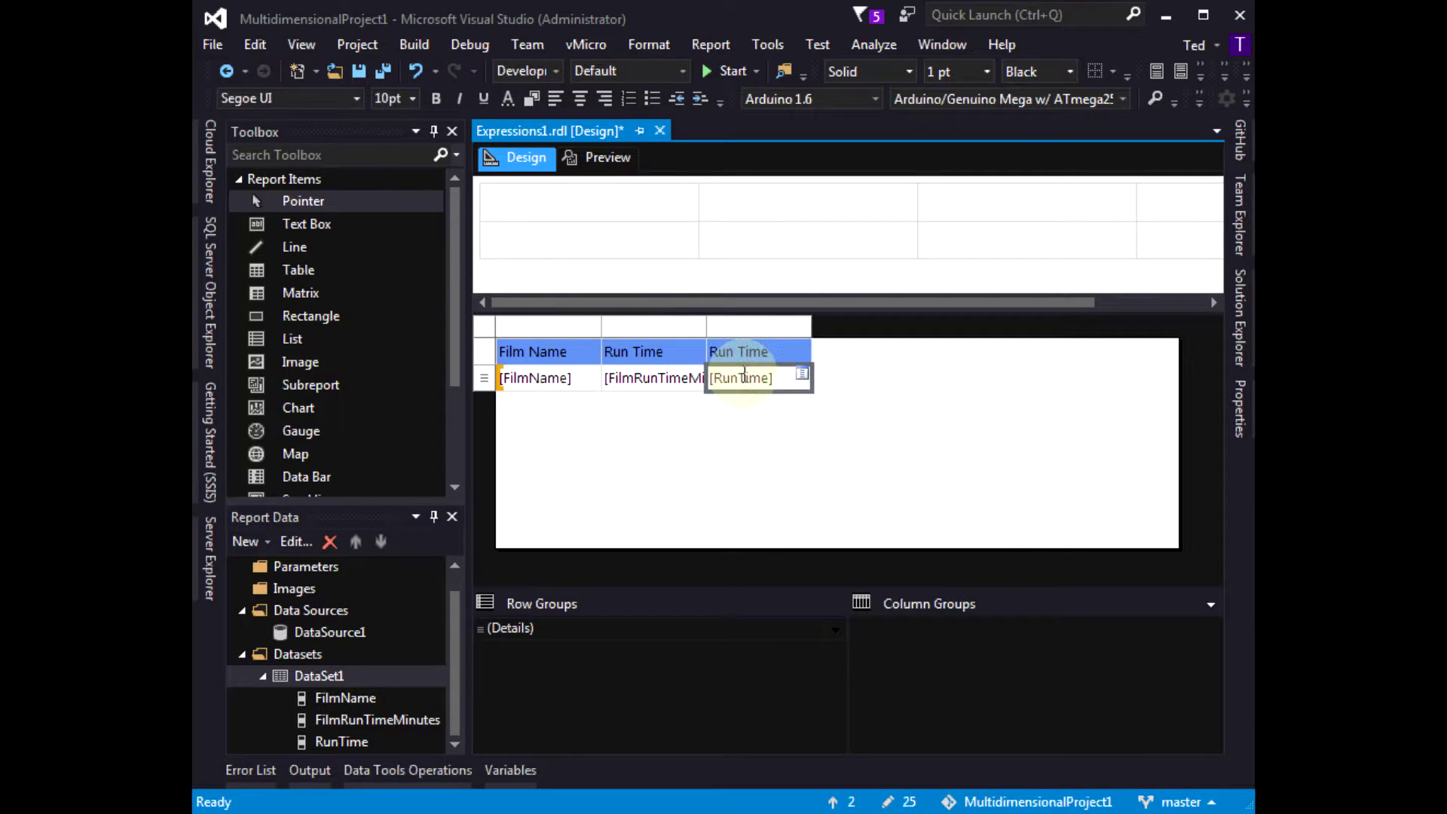
# Preview the Short/Medium/Long run-time labels, then return to design view.
pyautogui.click(607, 167)
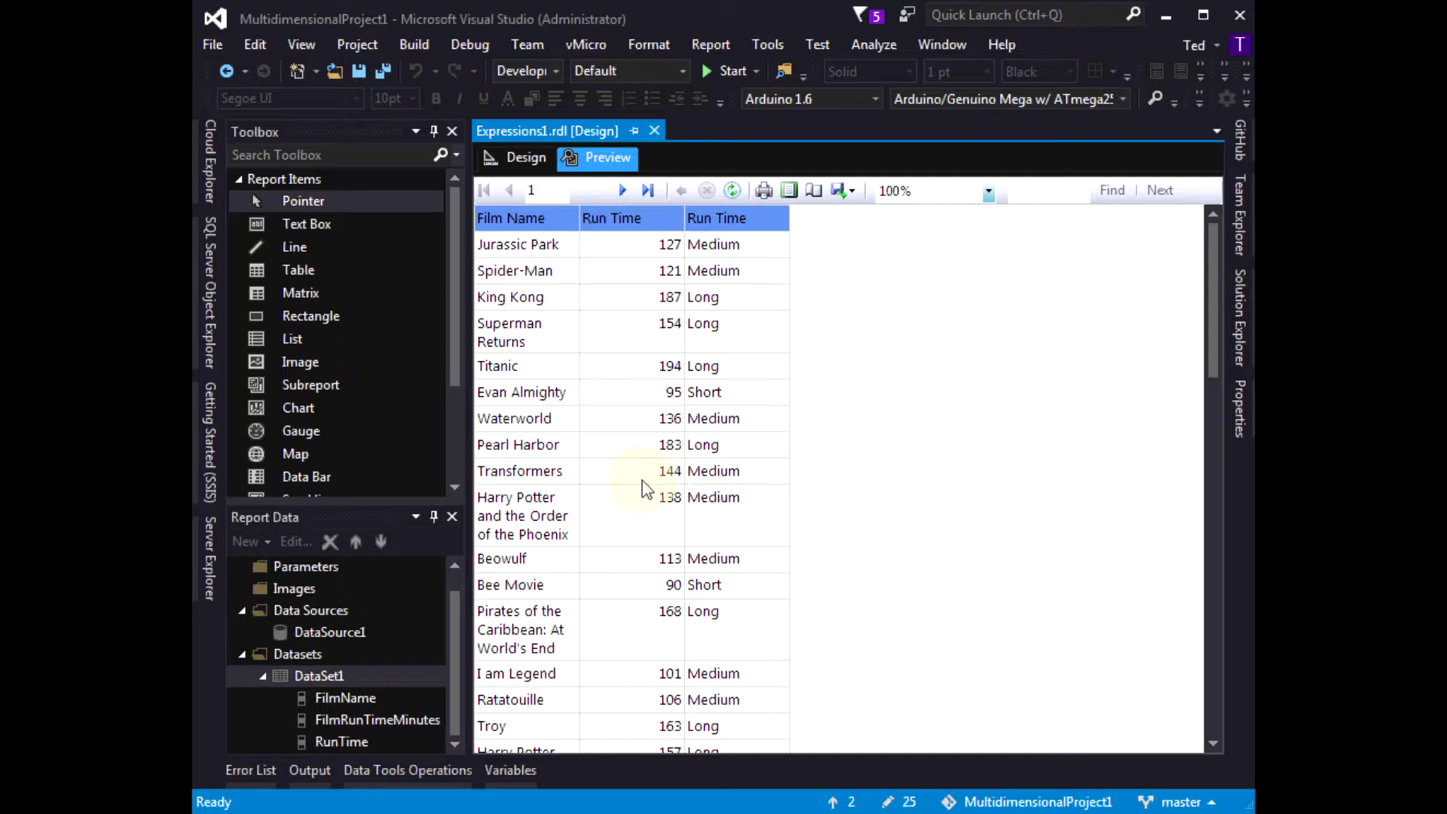
pyautogui.scroll(-3, 693, 584)
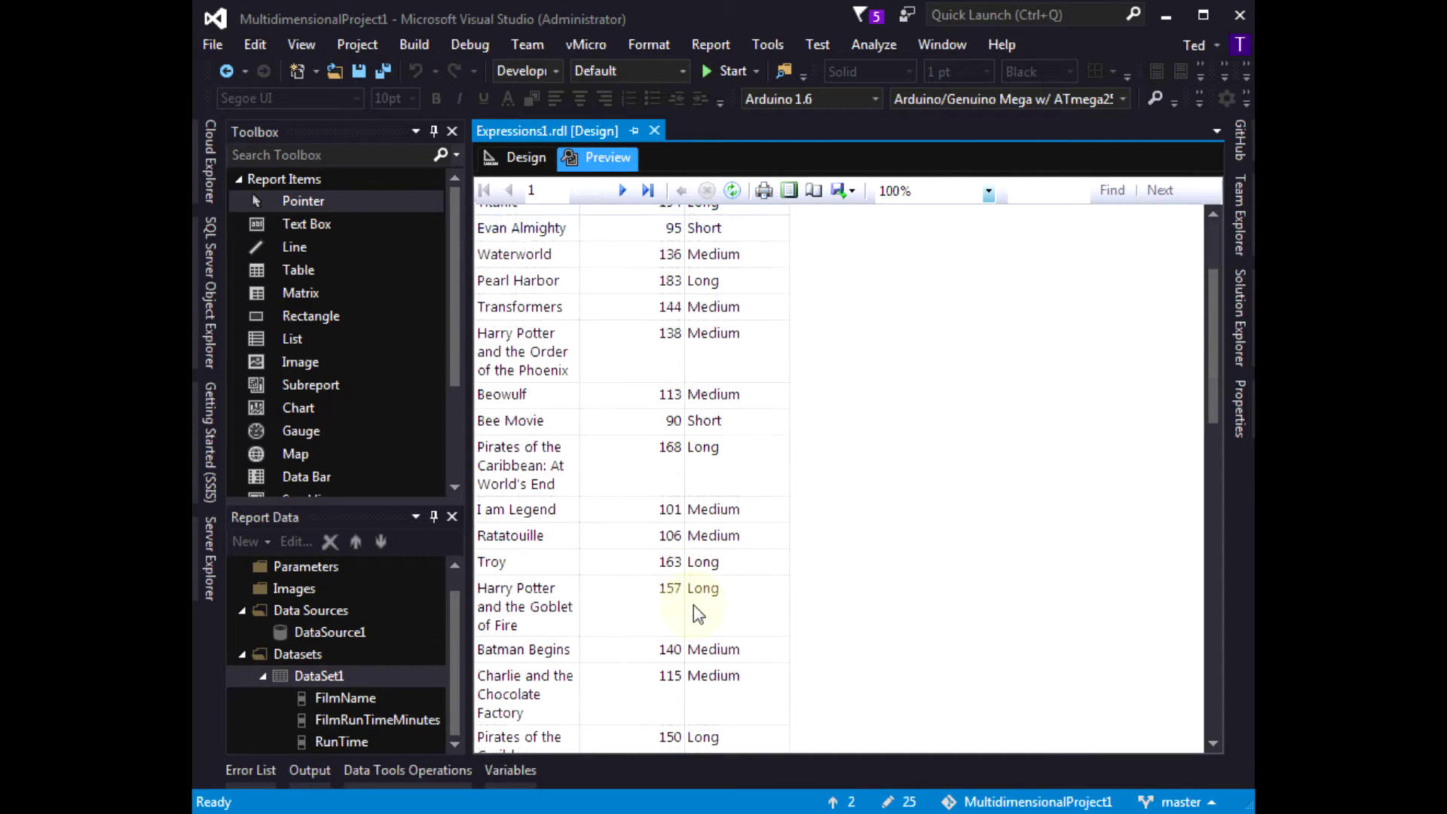
pyautogui.scroll(1, 692, 605)
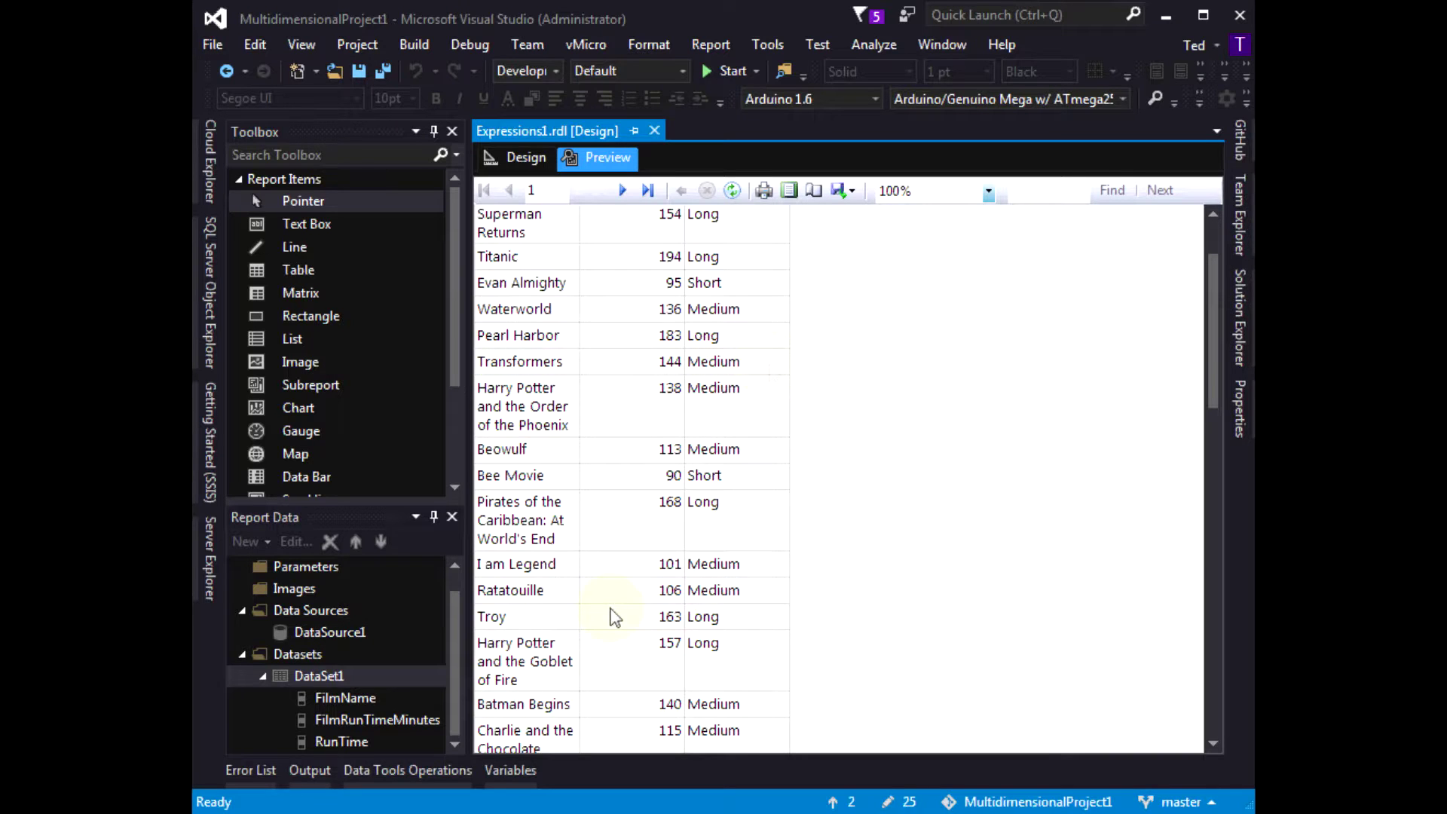
pyautogui.click(348, 673)
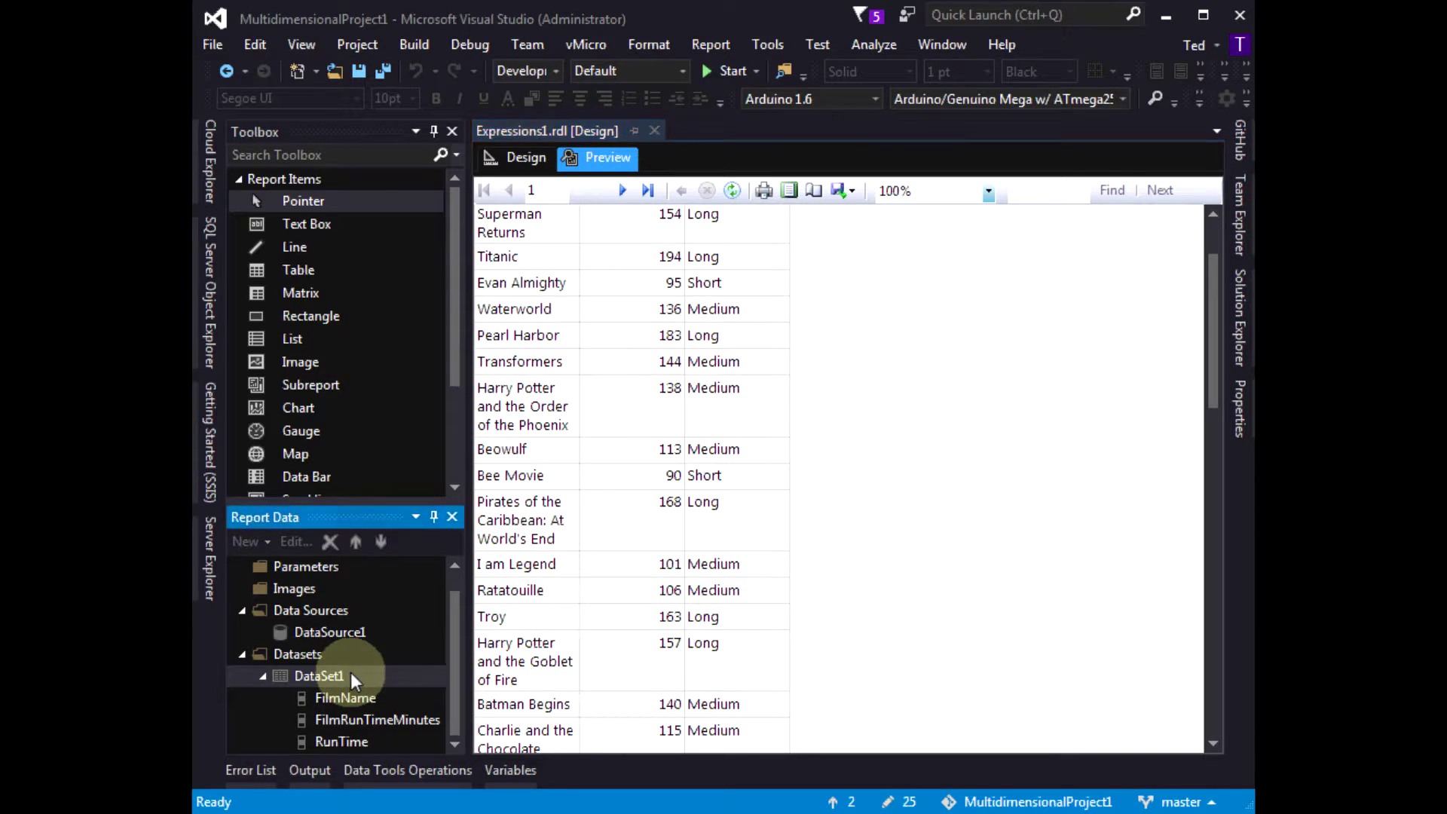
pyautogui.click(525, 157)
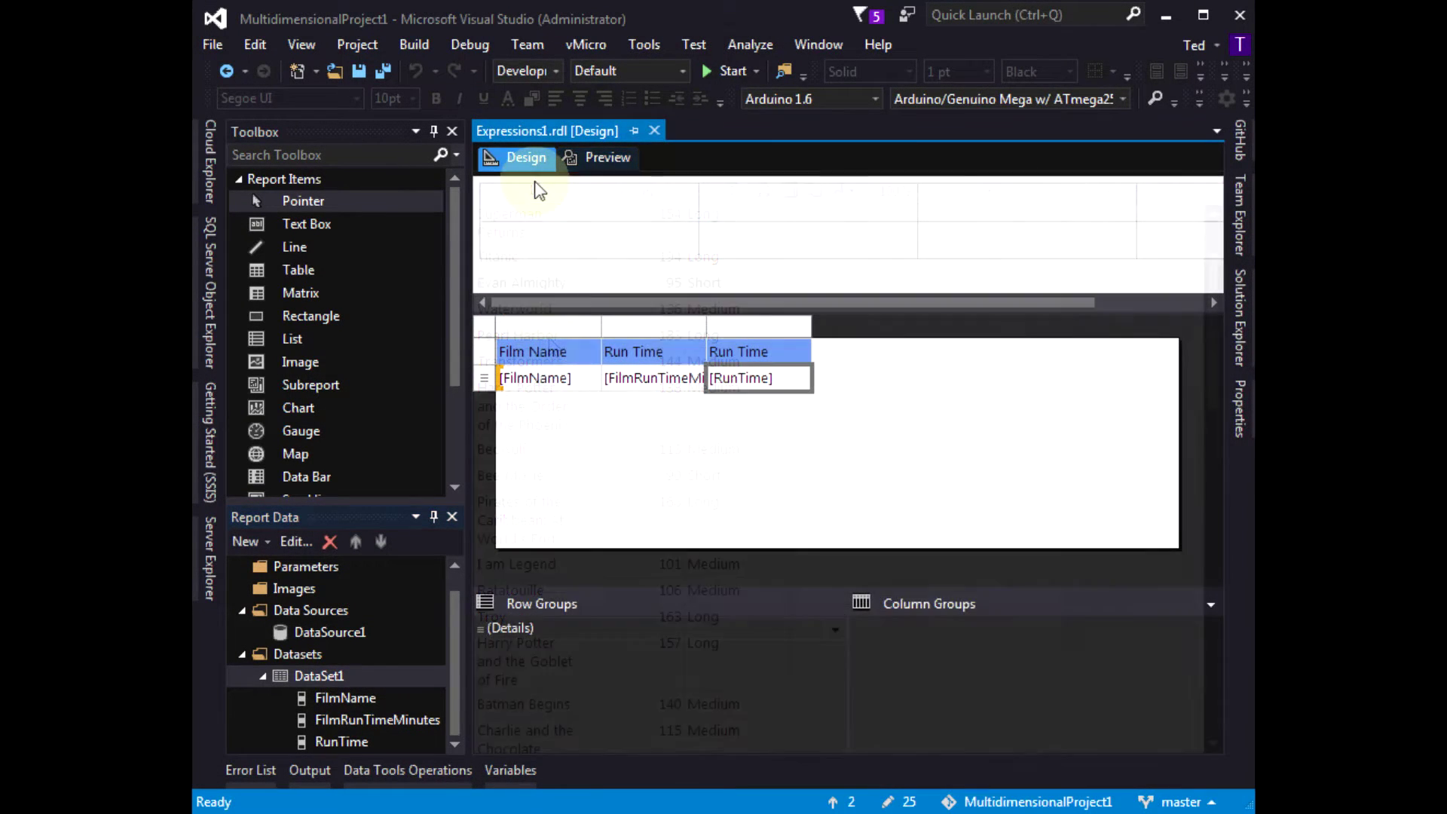
# Add a ConcatField entry to DataSet1's fields and start its value expression.
pyautogui.click(335, 673)
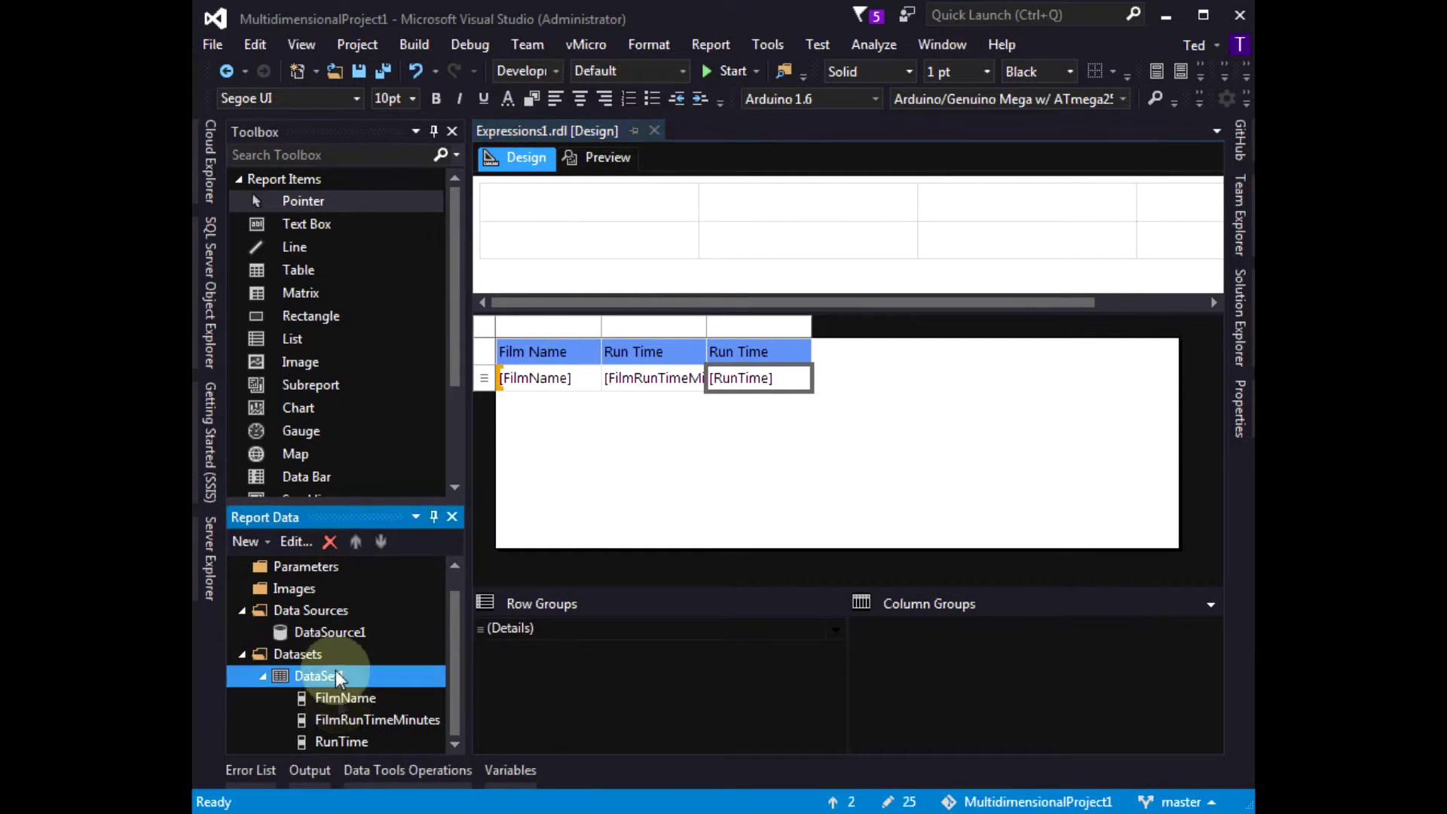
pyautogui.rightClick(336, 675)
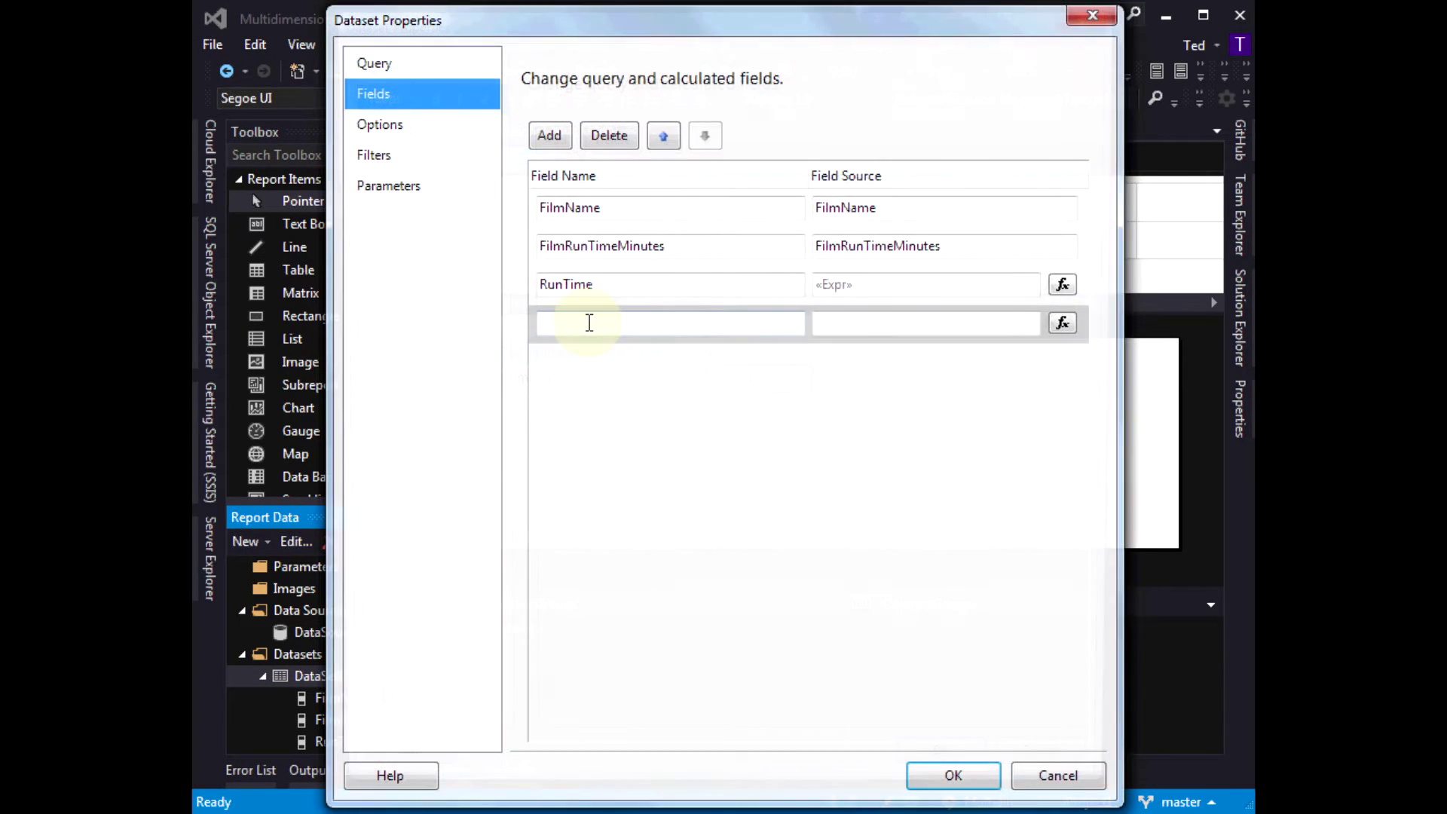
pyautogui.click(587, 323)
pyautogui.write('ConcatField')
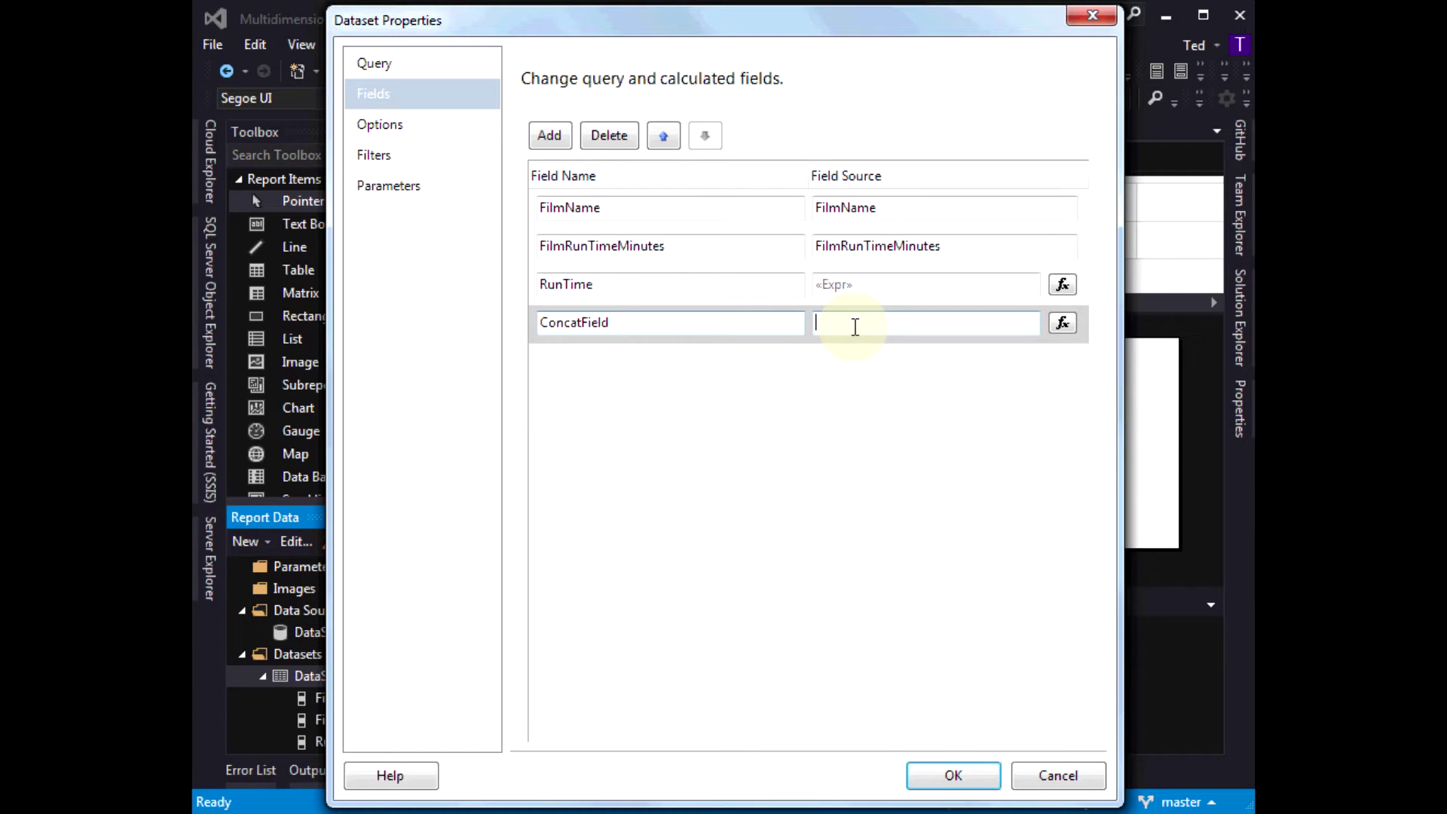
pyautogui.click(1061, 325)
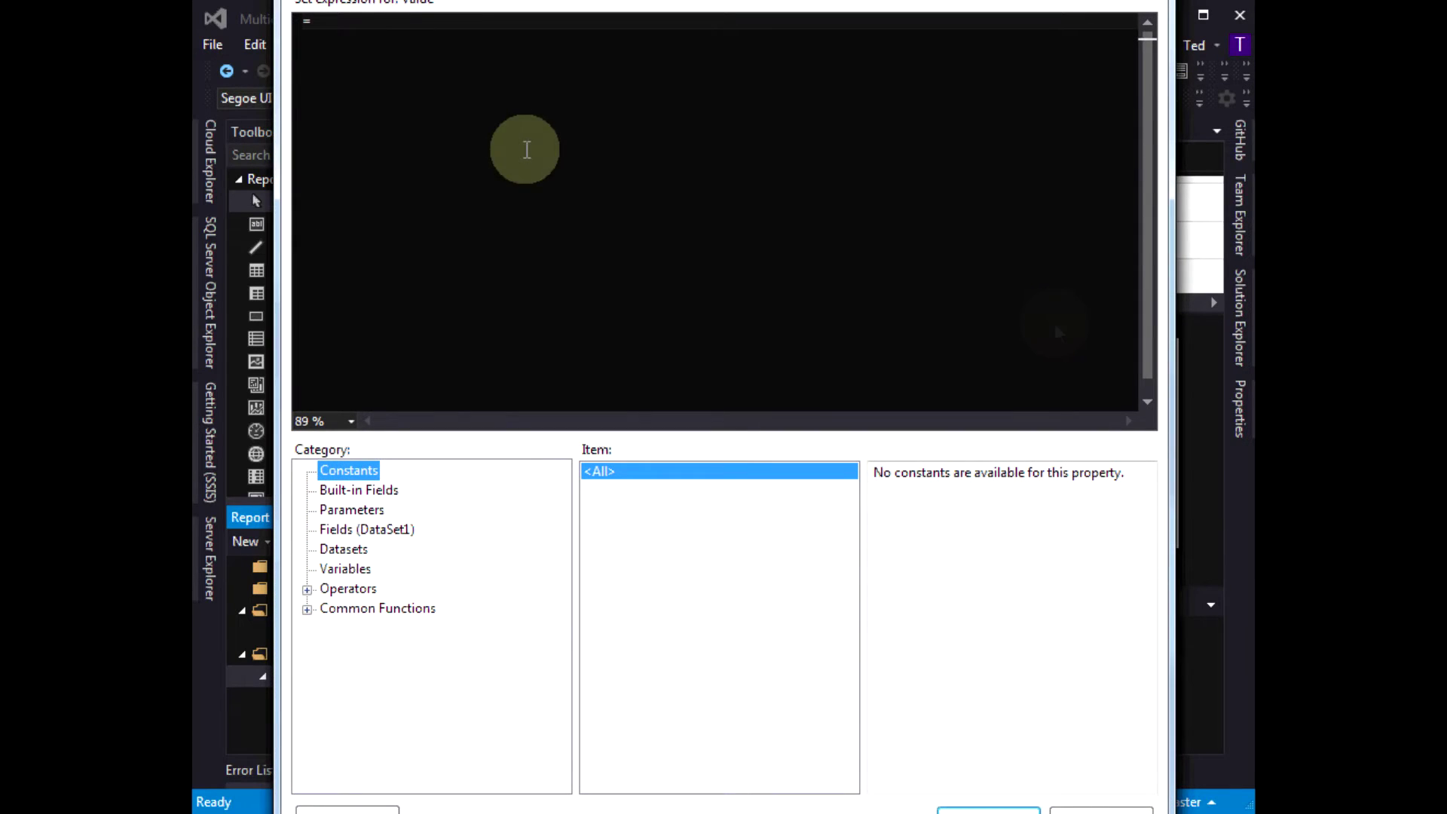
# Set ConcatField to FilmName & " is a " & RunTime & " film." and confirm.
pyautogui.click(497, 203)
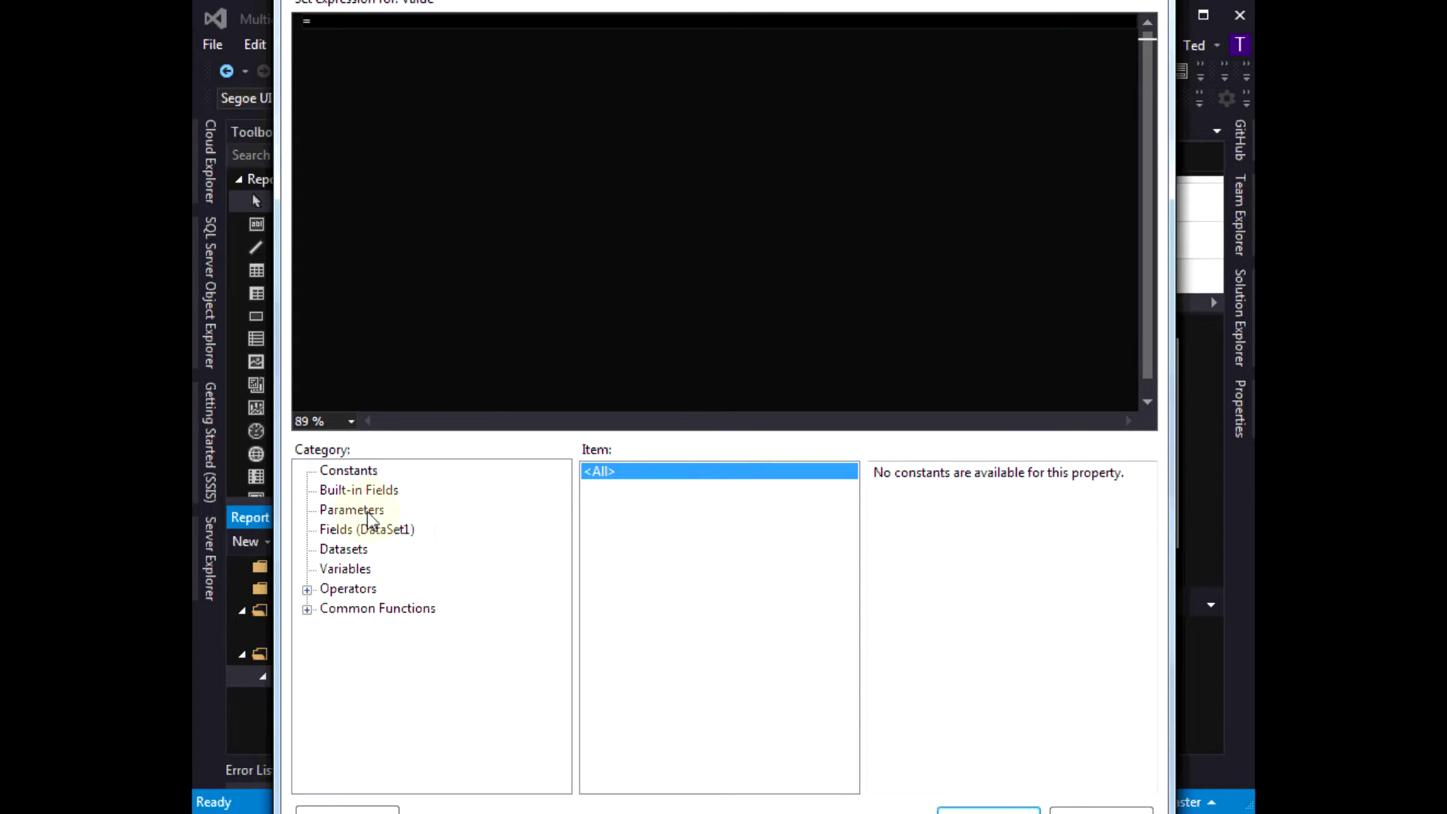
pyautogui.click(345, 528)
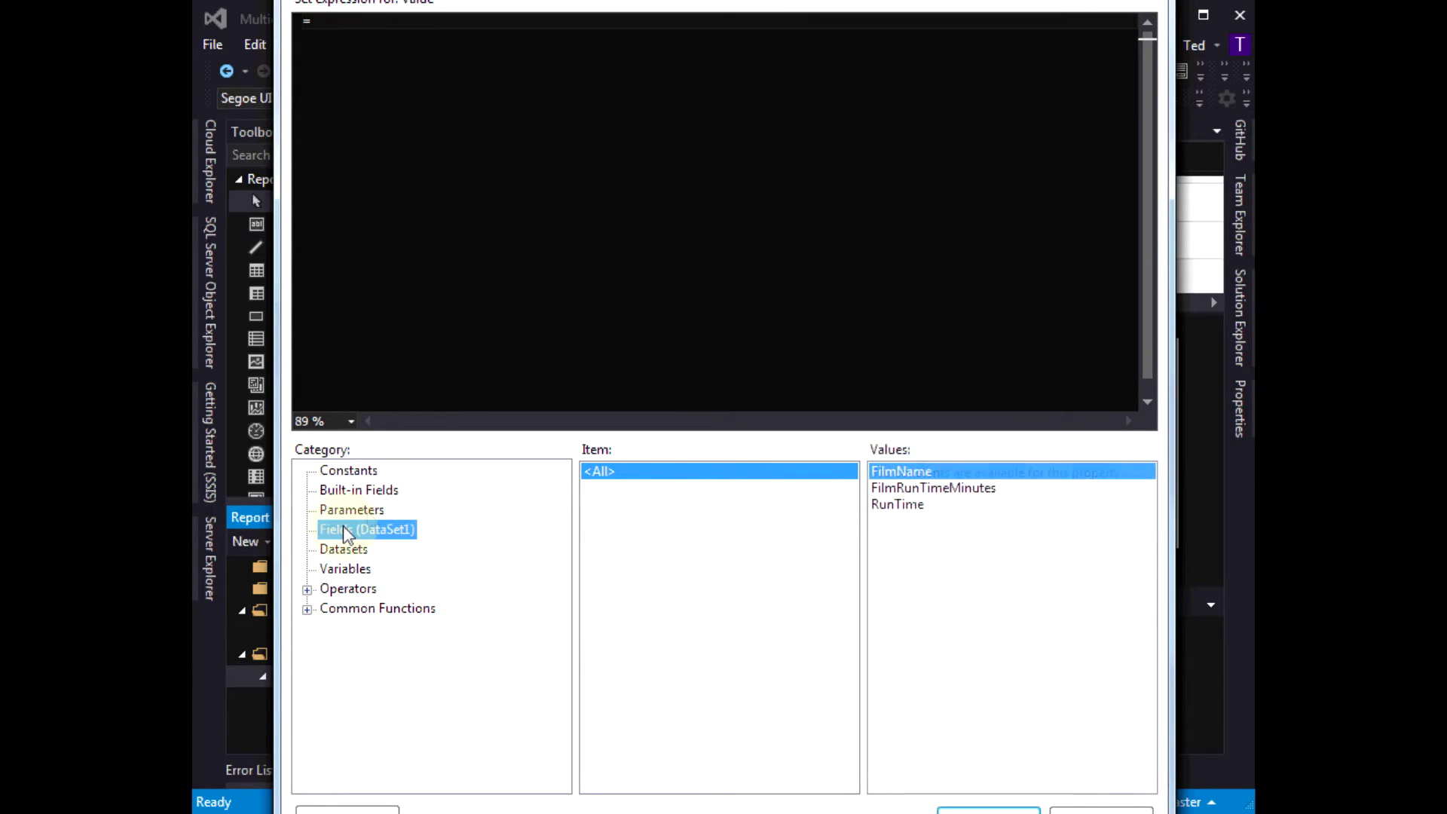
pyautogui.doubleClick(884, 483)
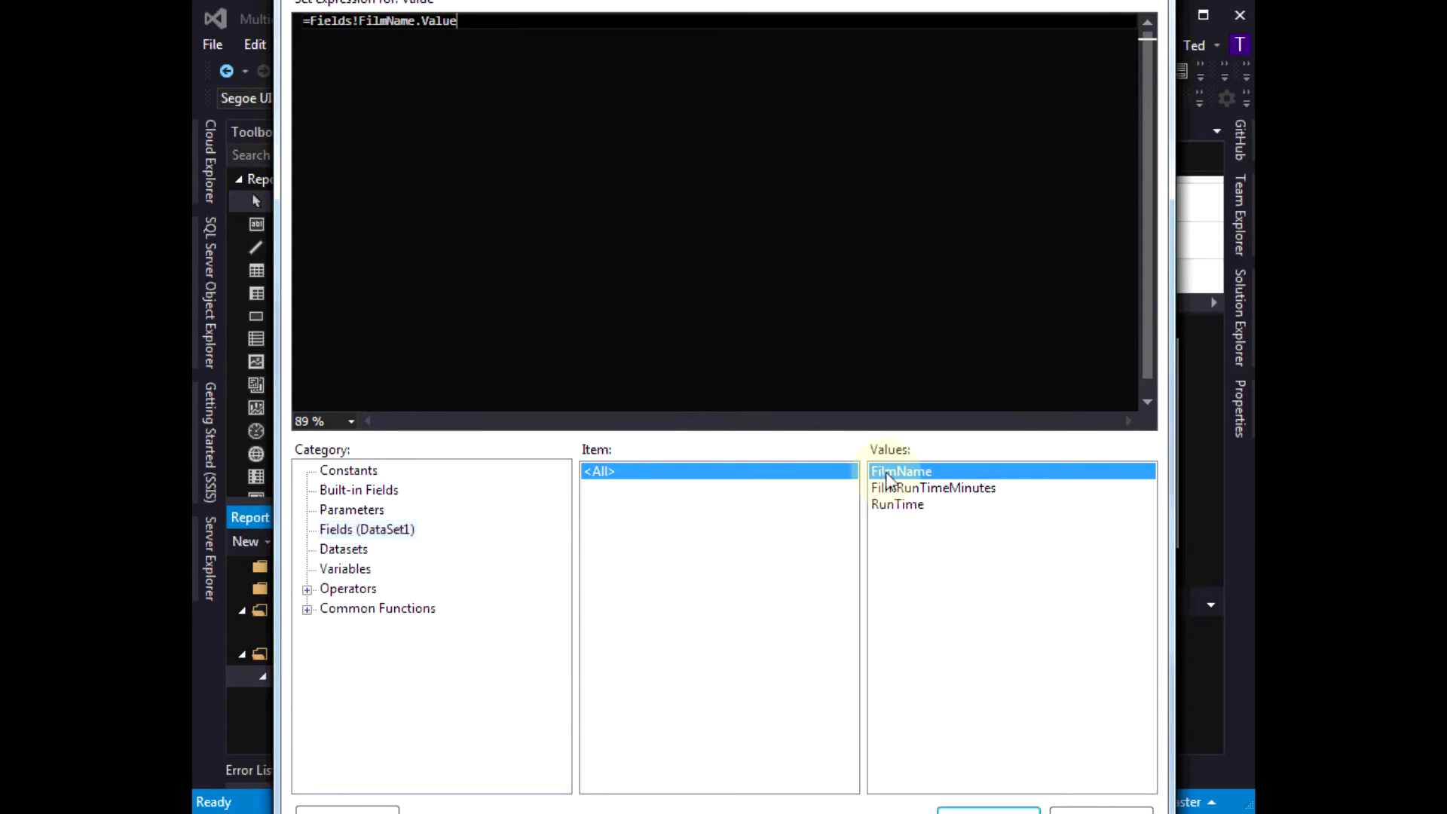
pyautogui.click(550, 115)
pyautogui.click(542, 65)
pyautogui.write('& " is a " &')
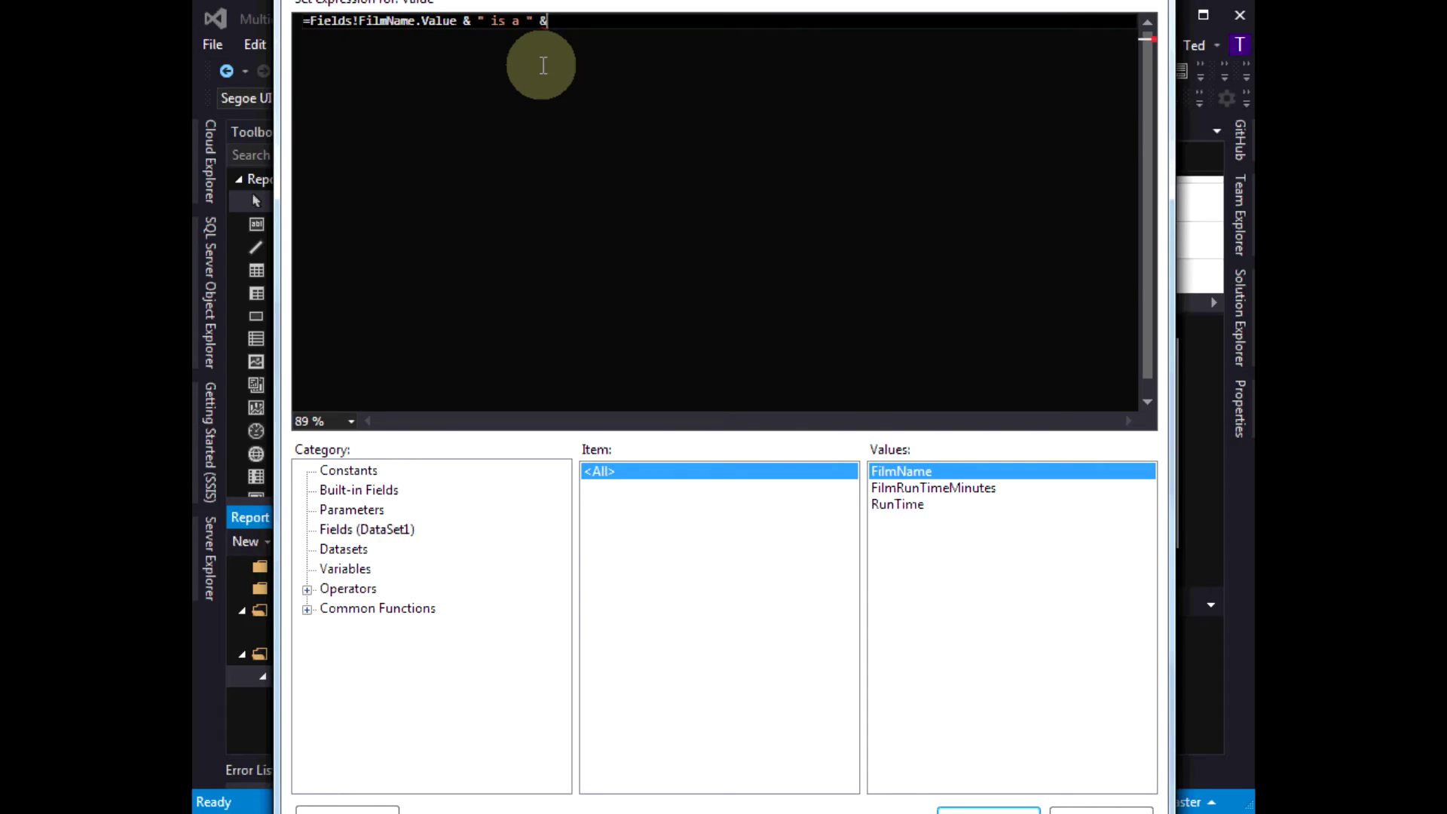
pyautogui.doubleClick(905, 507)
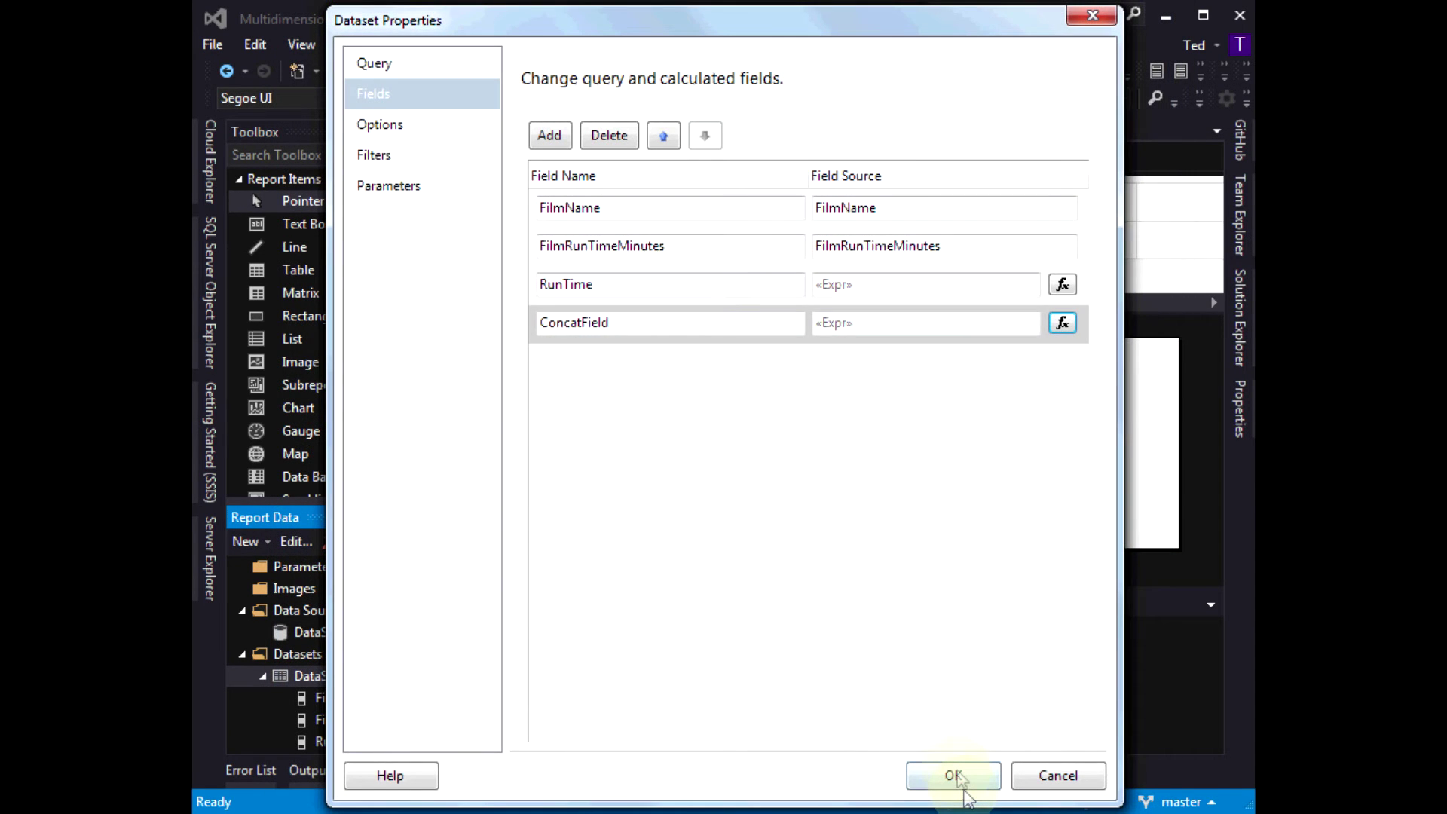
pyautogui.click(953, 777)
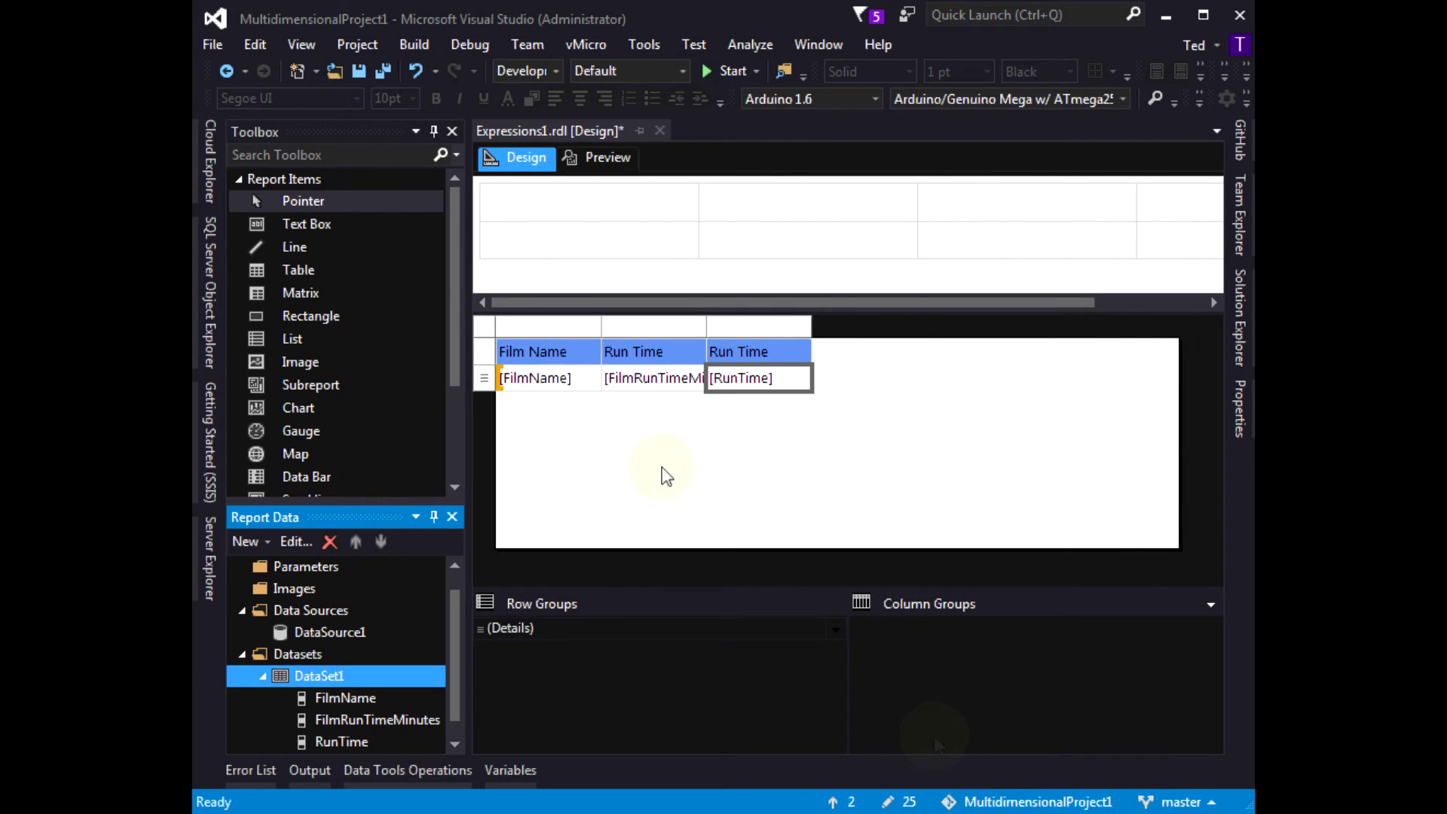
# Delete the duplicate third Run Time column from the table.
pyautogui.click(754, 325)
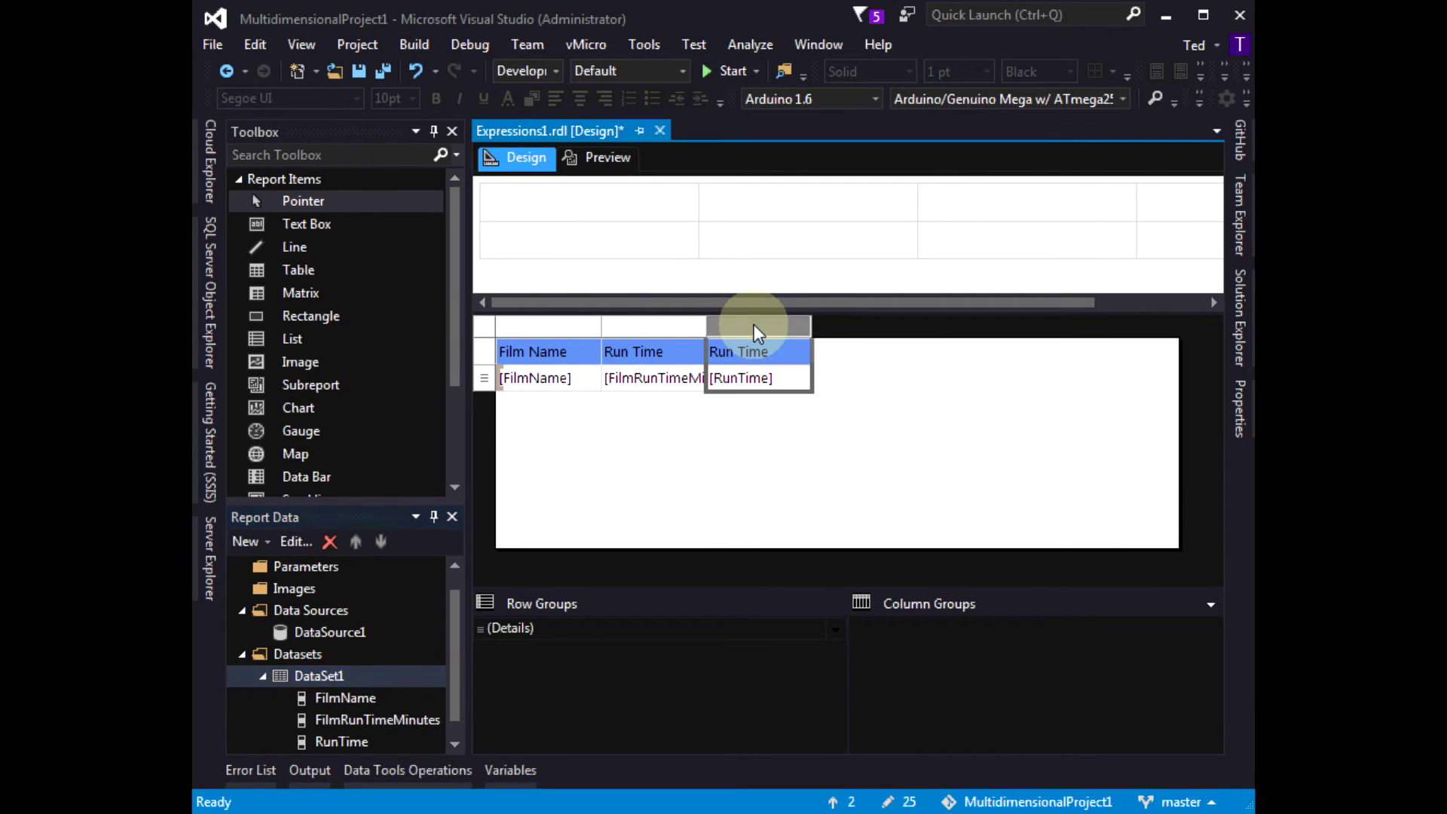
pyautogui.rightClick(754, 327)
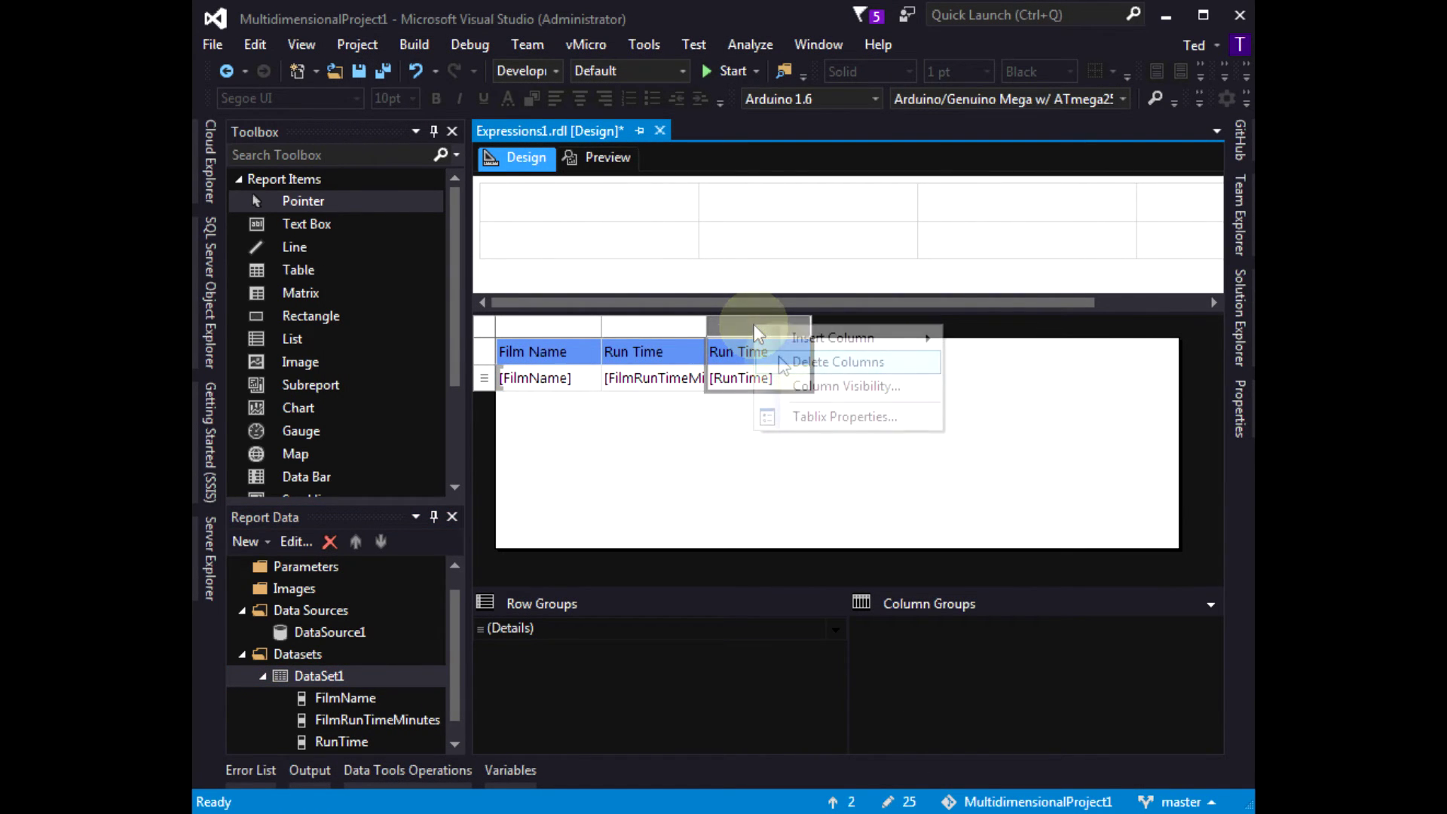
pyautogui.click(791, 361)
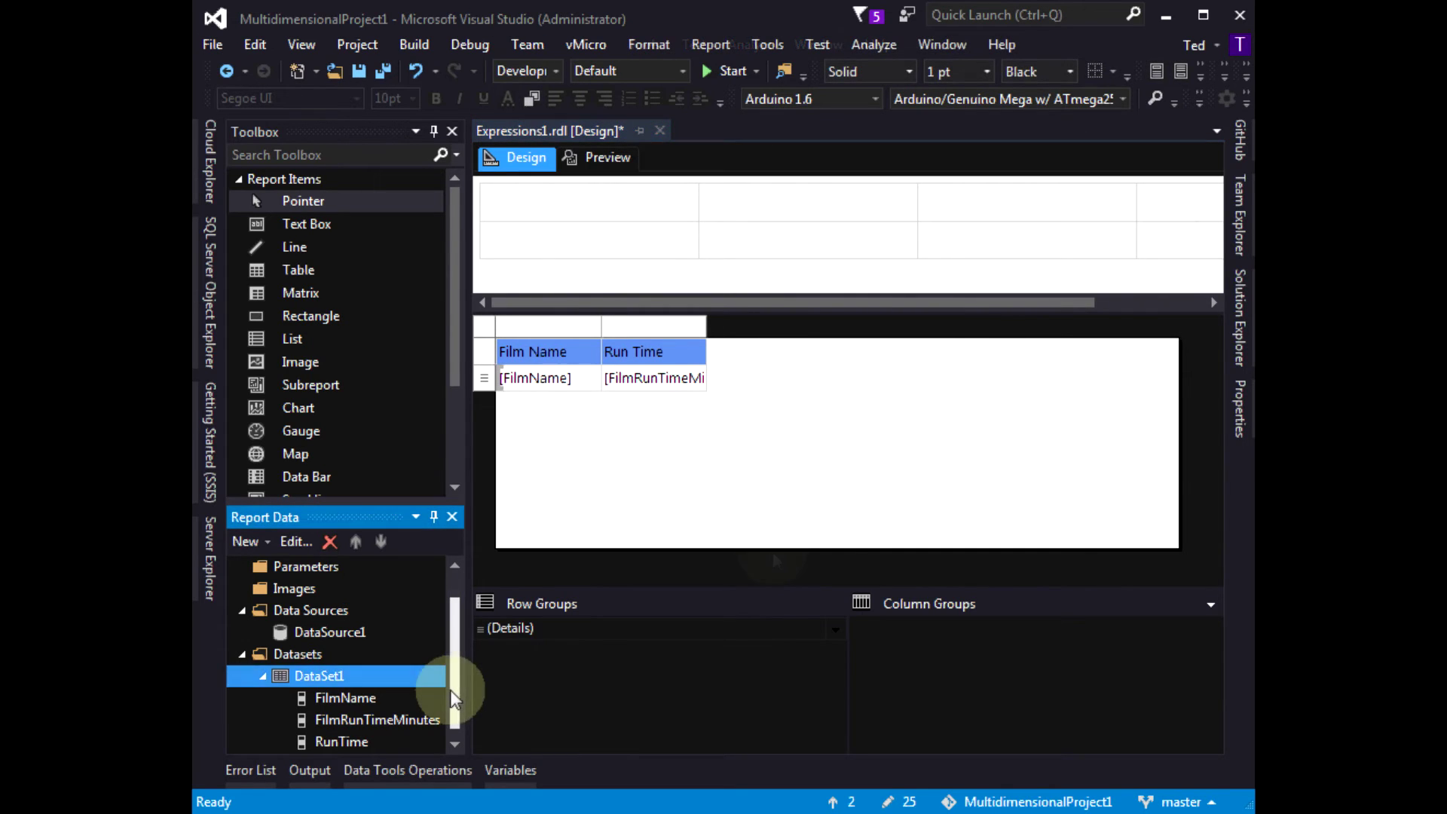
pyautogui.moveTo(453, 694); pyautogui.dragTo(453, 716)
# Add ConcatField as a new table column and preview the report.
pyautogui.moveTo(350, 747); pyautogui.dragTo(724, 377)
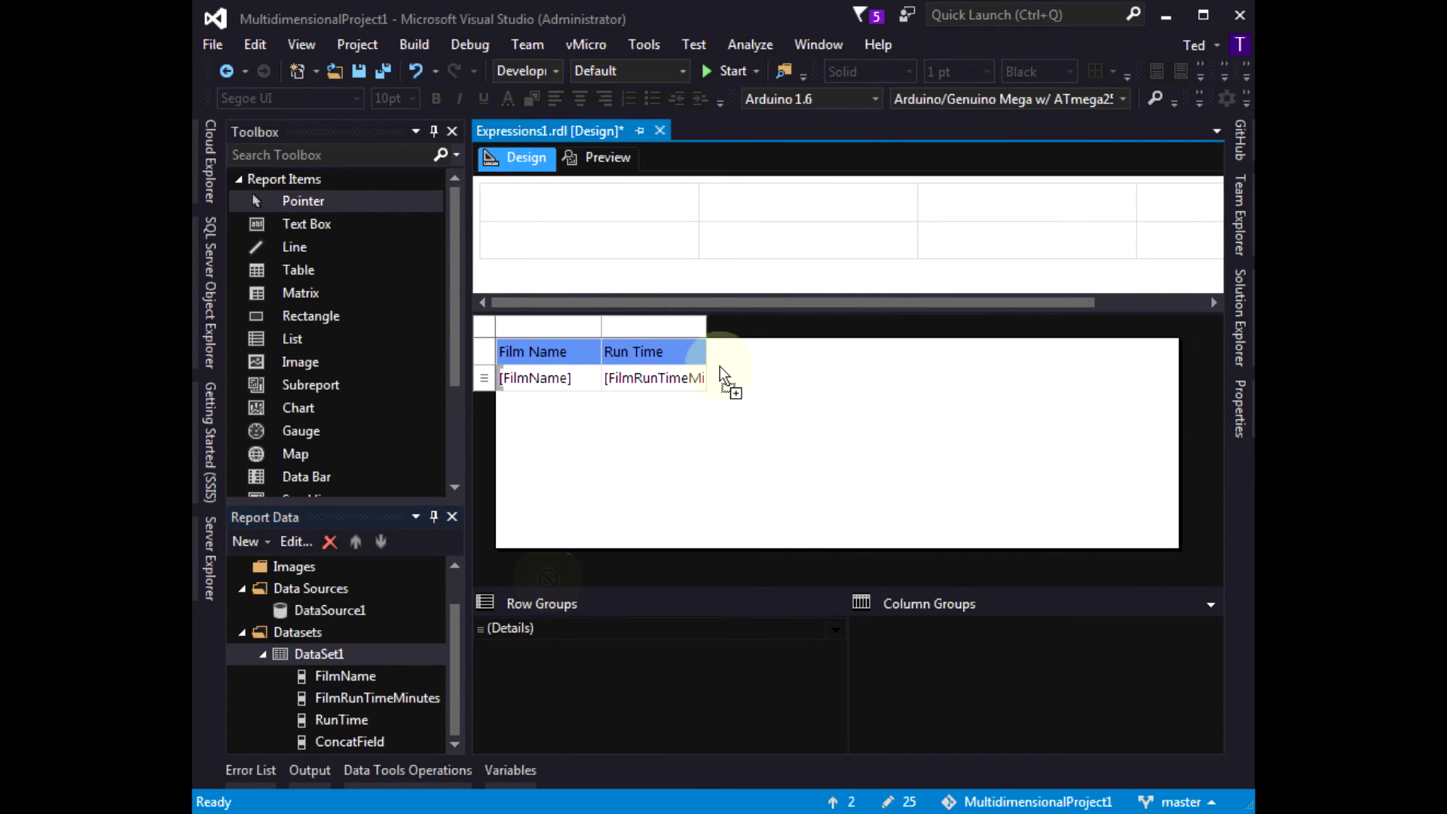
pyautogui.moveTo(720, 376); pyautogui.dragTo(724, 377)
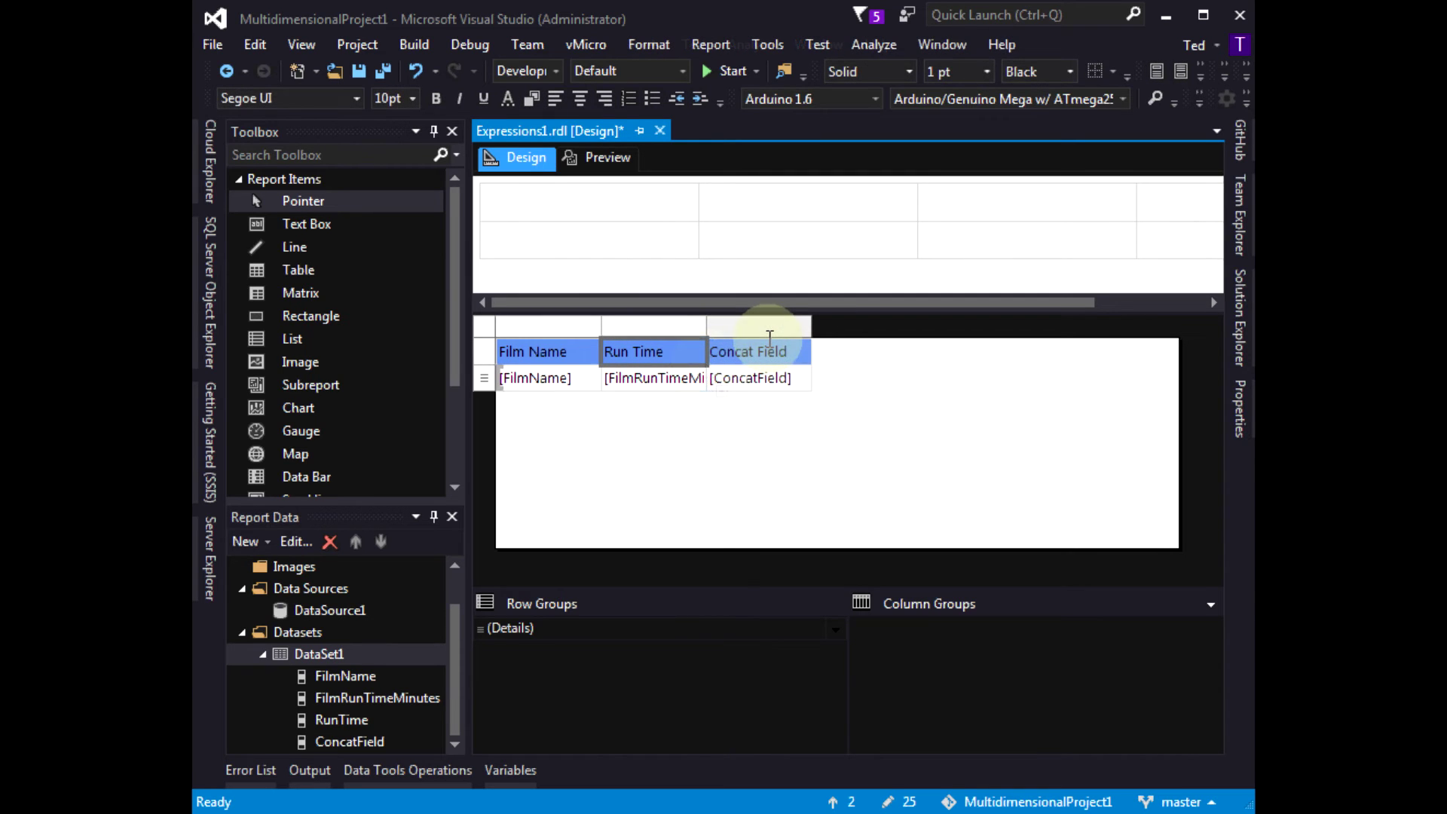
pyautogui.click(599, 160)
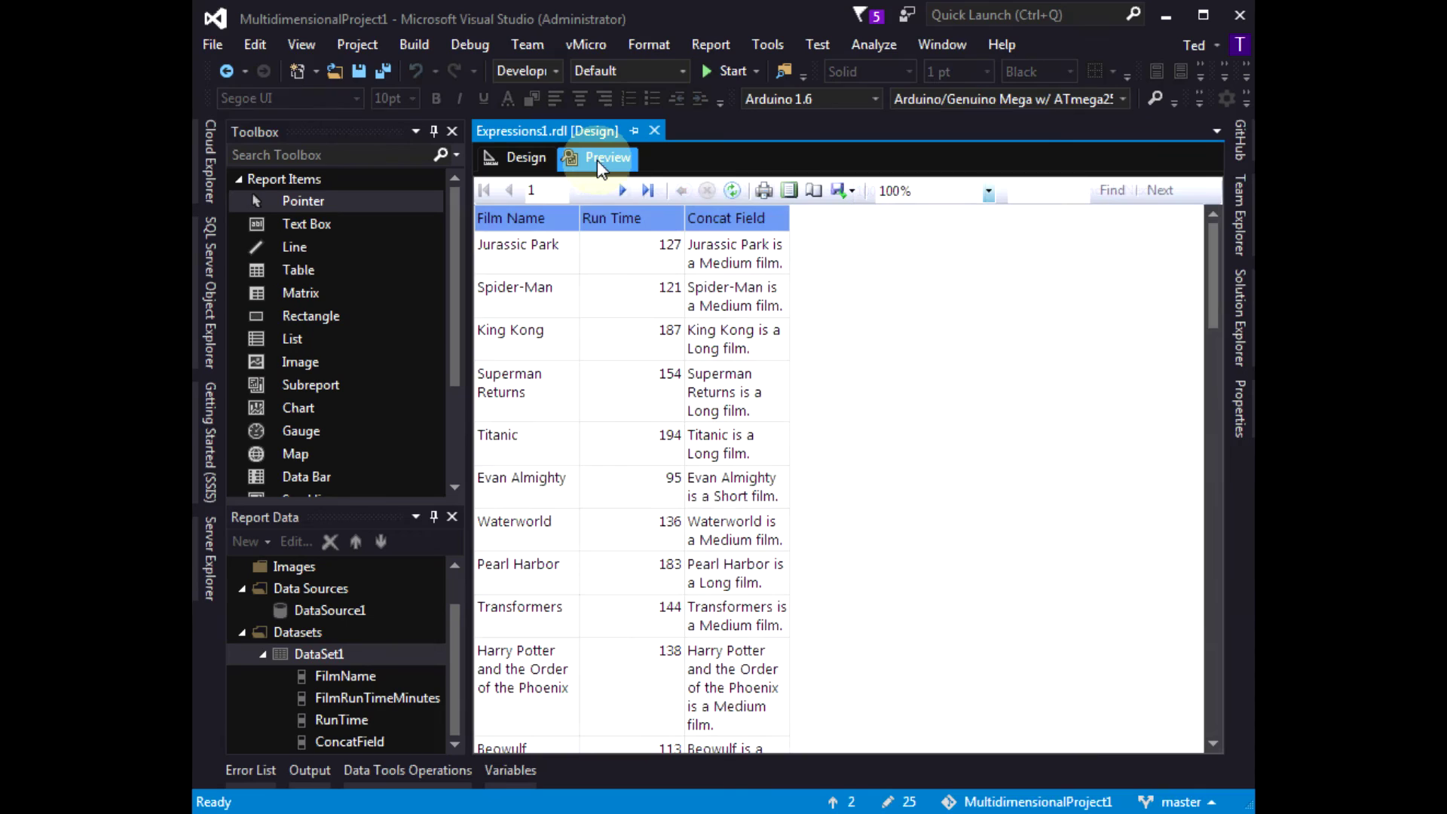
# Widen the Concat Field column toward the page's right edge and preview the report again.
pyautogui.click(525, 157)
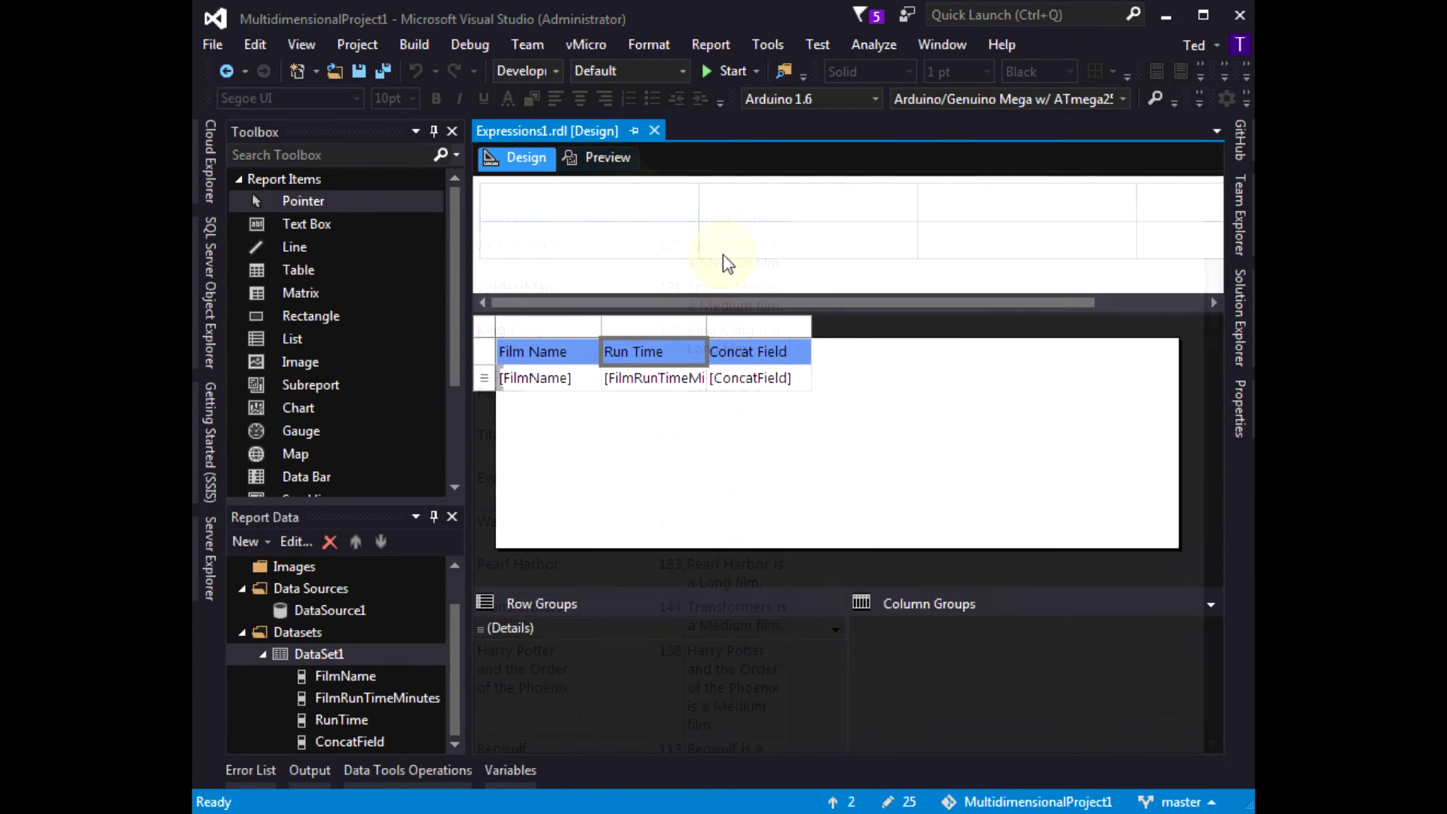
pyautogui.doubleClick(778, 352)
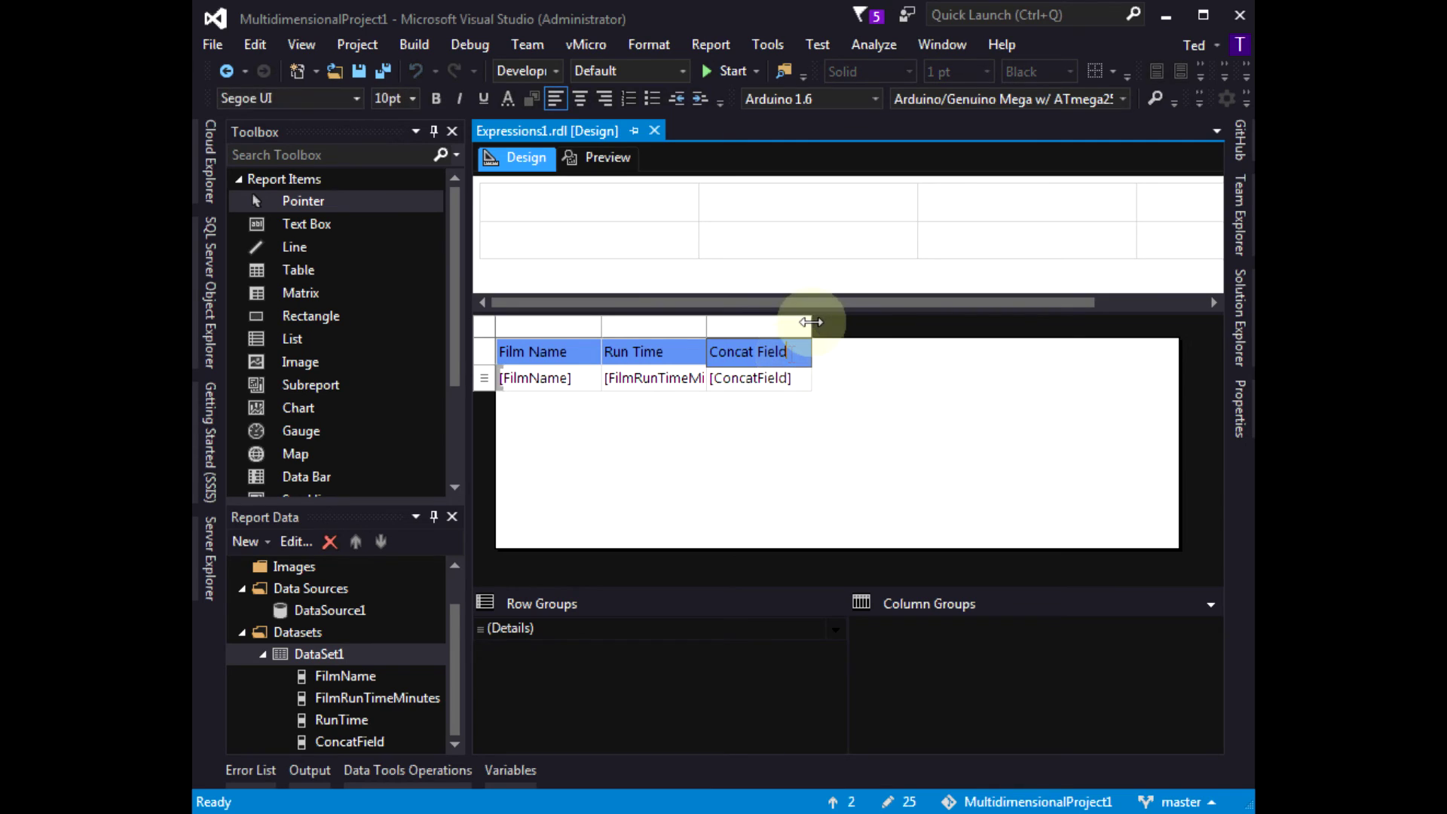
pyautogui.press('Escape')
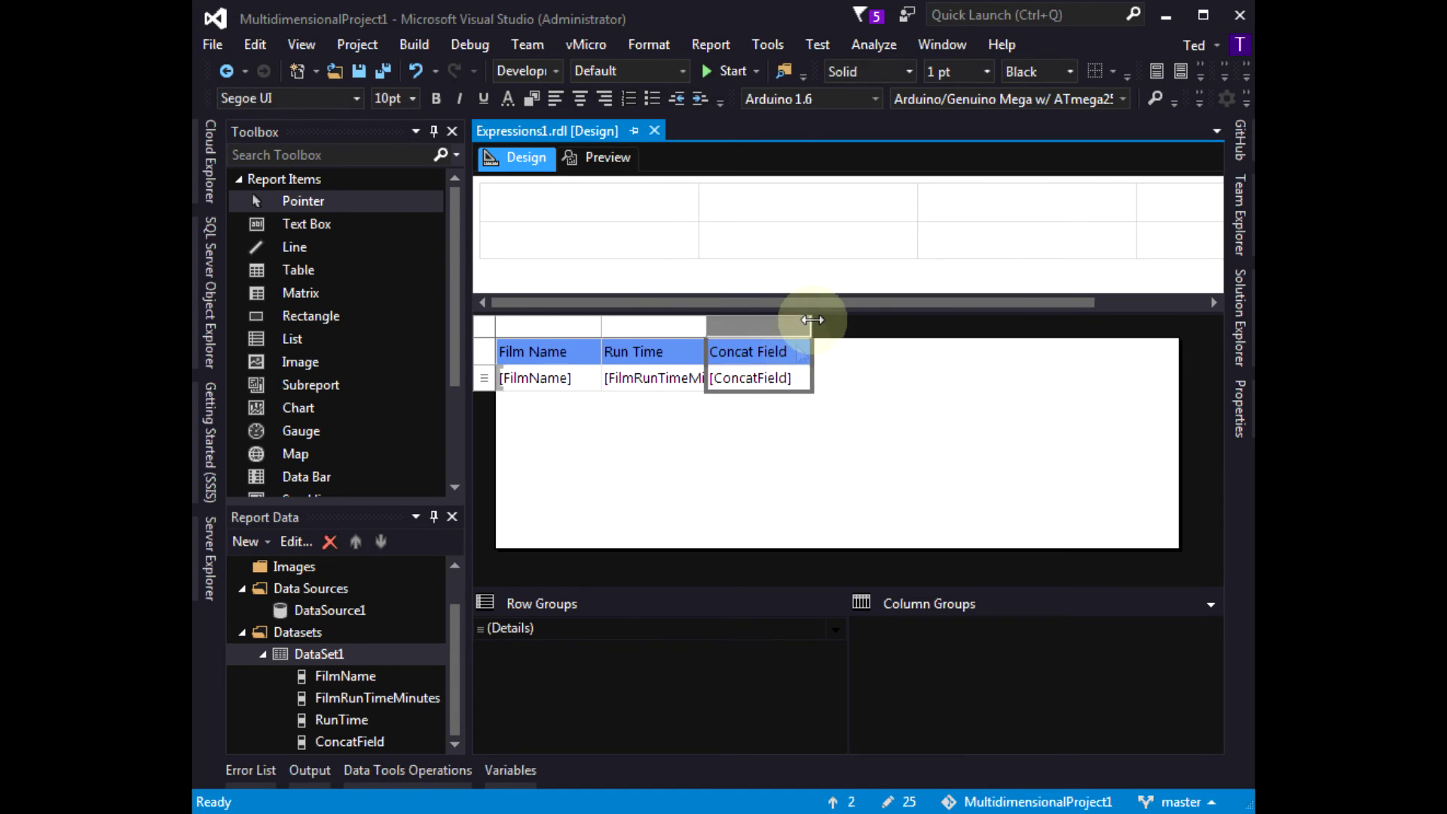
pyautogui.moveTo(813, 325); pyautogui.dragTo(1102, 322)
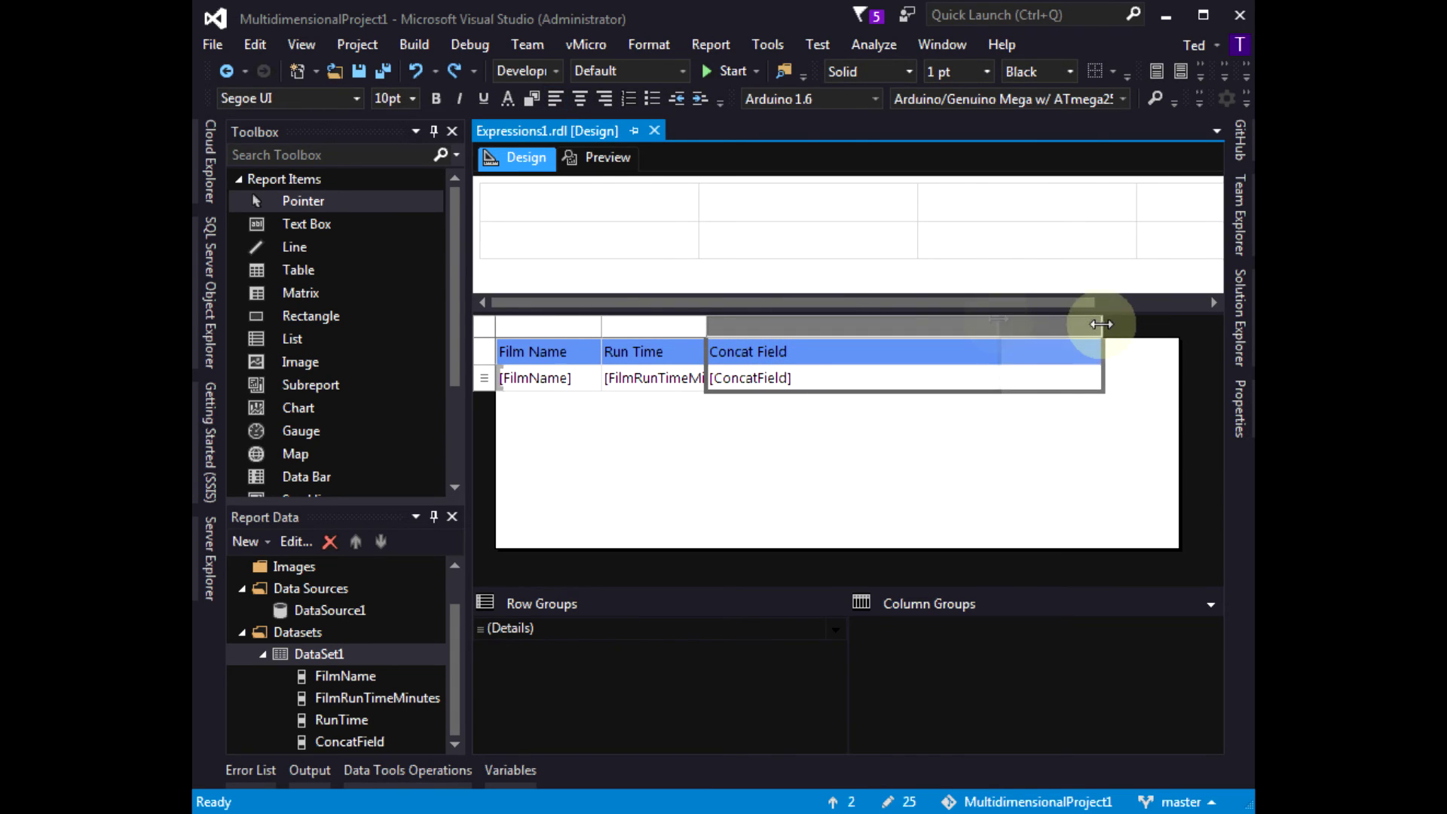
pyautogui.click(597, 165)
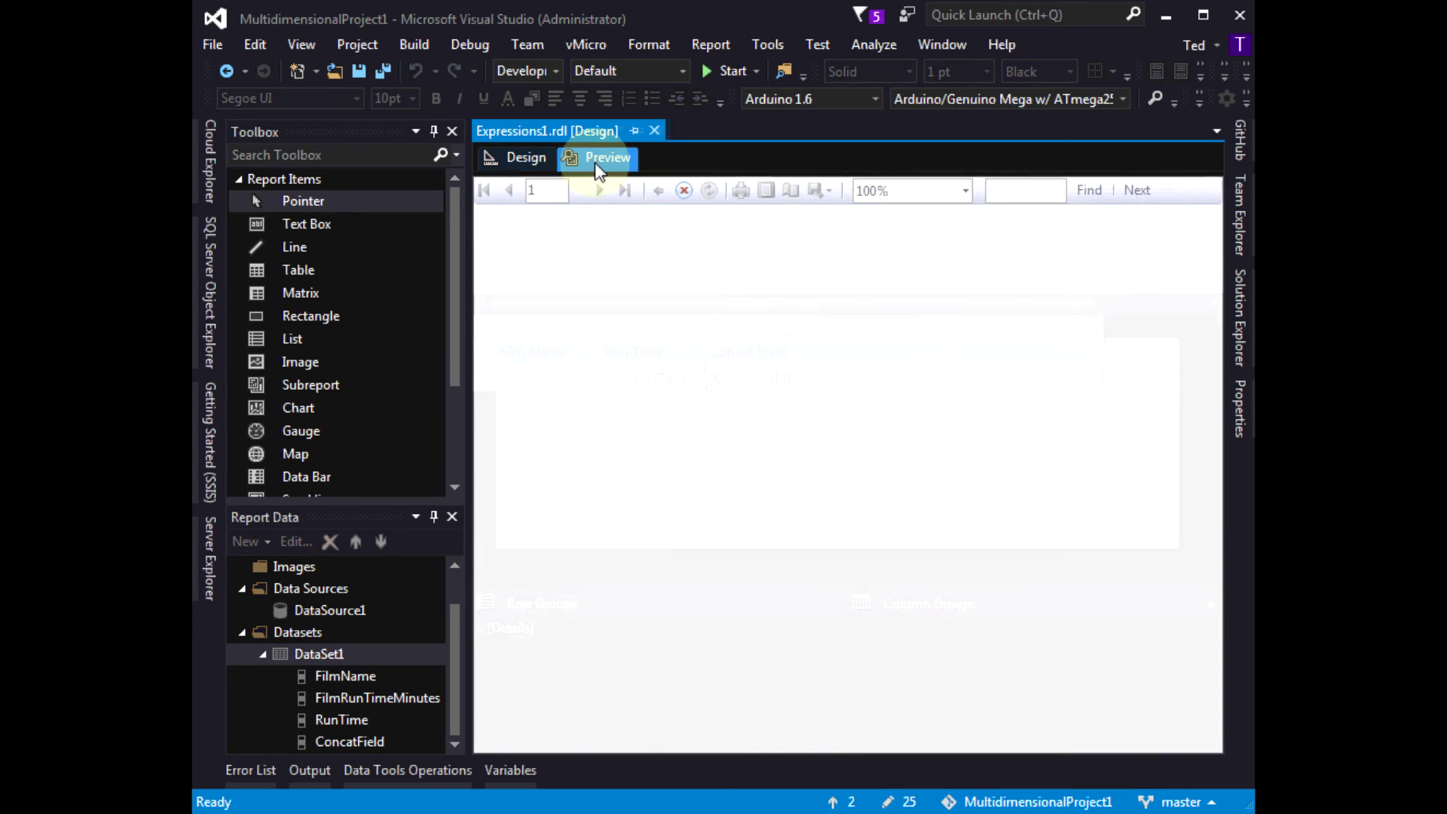